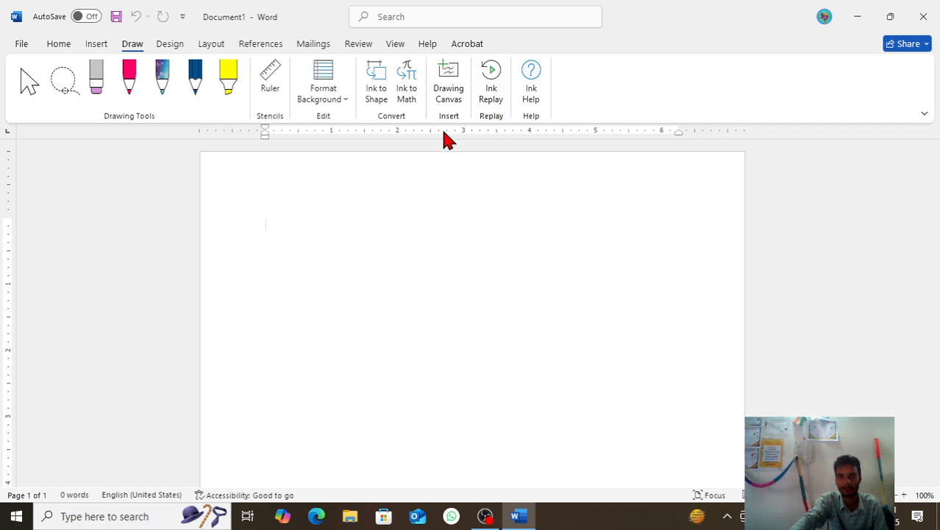
Step: Turn on Ink to Shape and draw a black triangle with a four-sided shape beside it
{"action": "left_click", "coordinate": [379, 86]}
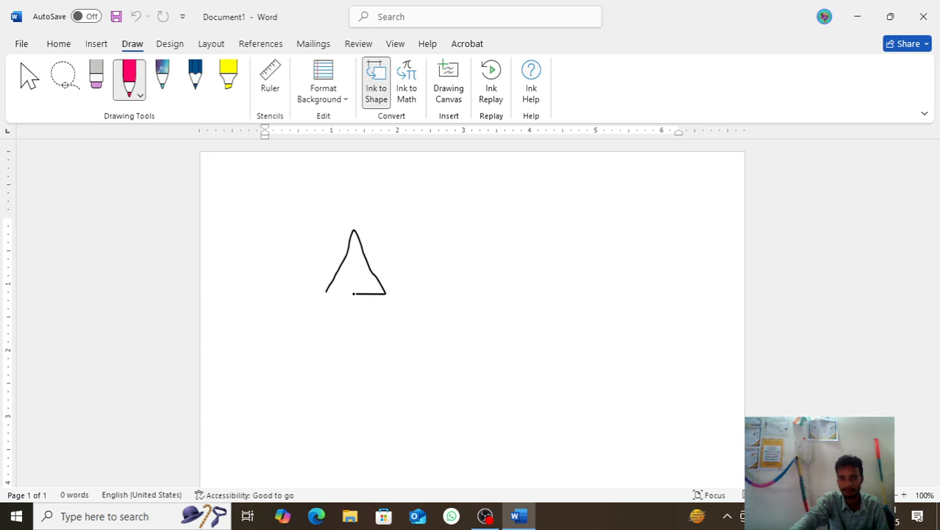
{"action": "left_click_drag", "start_coordinate": [328, 293], "coordinate": [325, 294]}
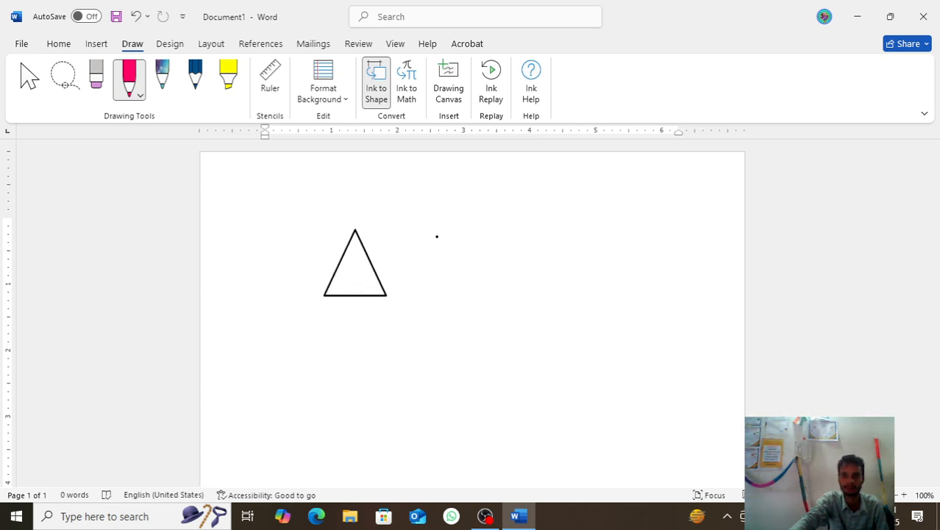
{"action": "left_click_drag", "start_coordinate": [440, 200], "coordinate": [514, 202]}
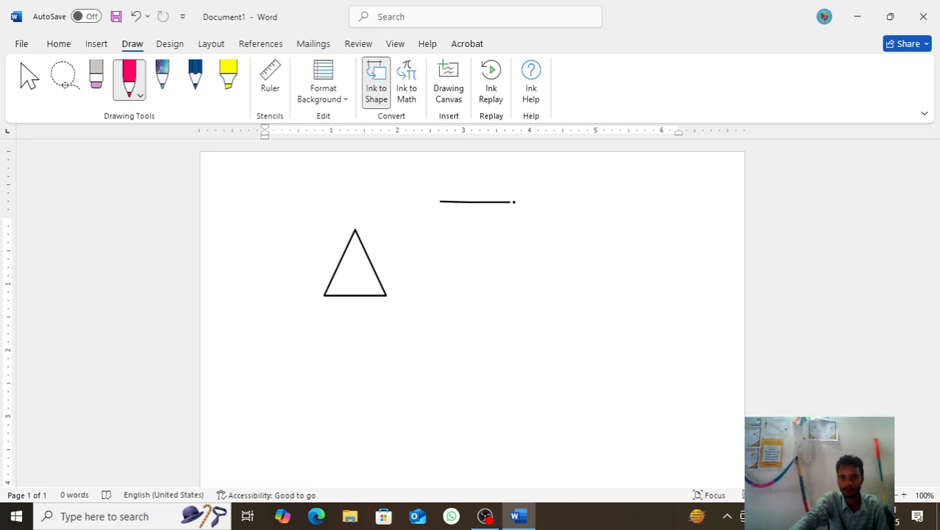
{"action": "left_click_drag", "start_coordinate": [516, 276], "coordinate": [446, 294]}
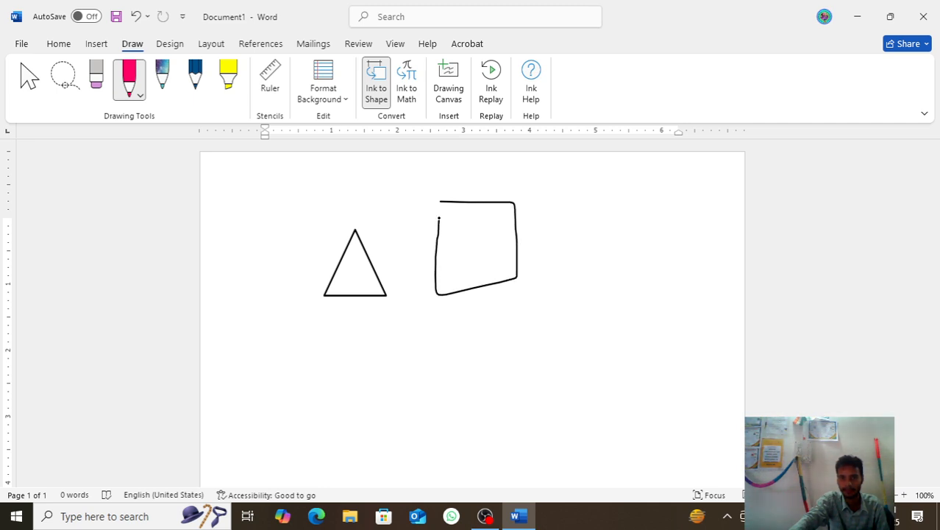
{"action": "left_click_drag", "start_coordinate": [441, 200], "coordinate": [441, 201]}
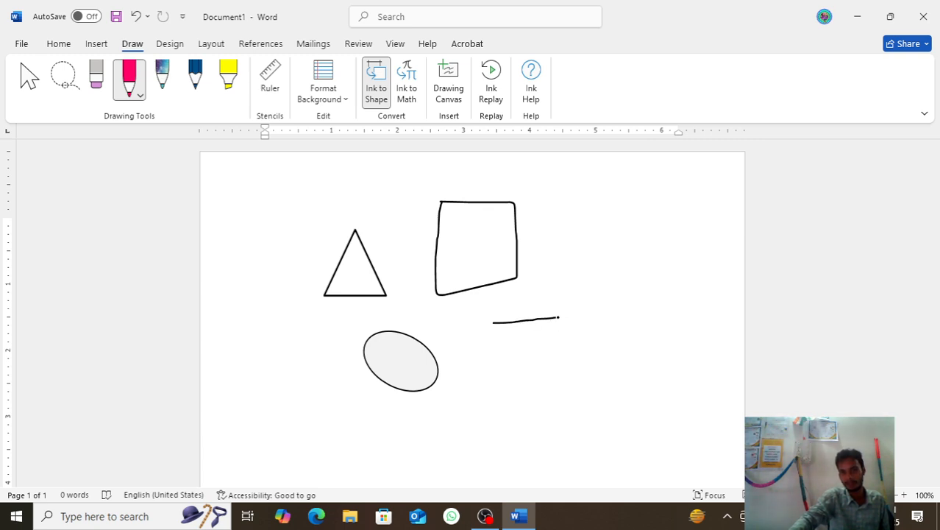
Step: Draw a square side by side below the four-sided shape, using separate straight strokes
{"action": "mouse_move", "coordinate": [567, 316]}
{"action": "left_mouse_down"}
{"action": "mouse_move", "coordinate": [566, 352]}
{"action": "mouse_move", "coordinate": [574, 322]}
{"action": "left_mouse_up"}
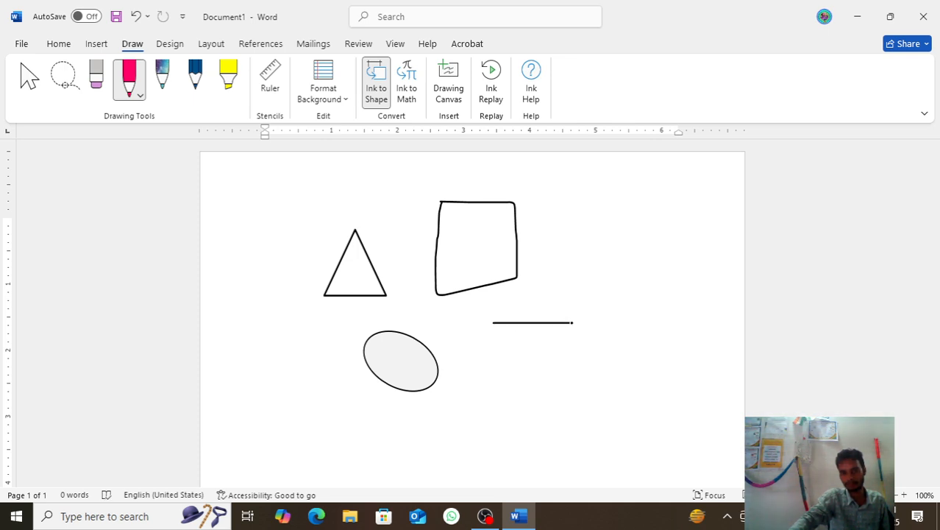
{"action": "mouse_move", "coordinate": [568, 395]}
{"action": "left_mouse_down"}
{"action": "mouse_move", "coordinate": [541, 400]}
{"action": "mouse_move", "coordinate": [577, 400]}
{"action": "left_mouse_up"}
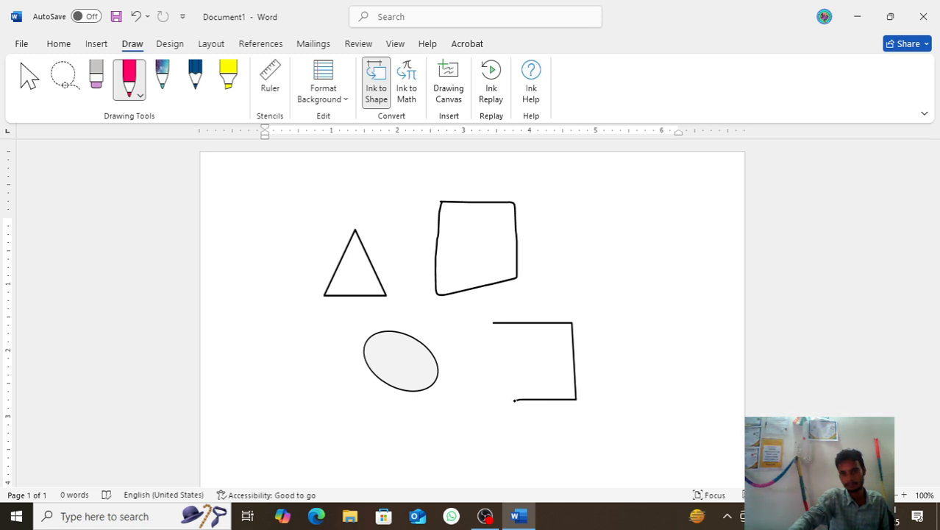
{"action": "left_click_drag", "start_coordinate": [493, 400], "coordinate": [493, 323]}
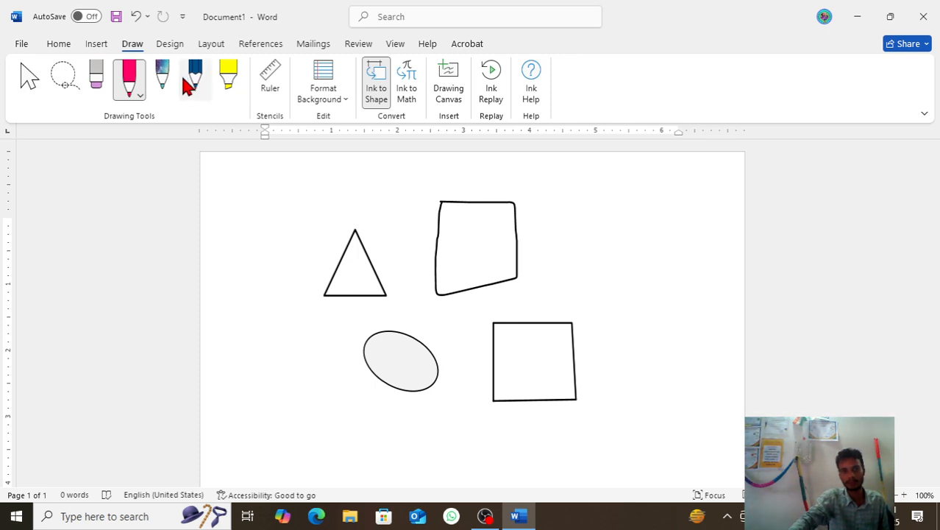
Step: Change the galaxy pen to the glittery bronze colour and draw a circle near the page's lower left and a triangle near its upper right
{"action": "left_click", "coordinate": [164, 80]}
{"action": "left_click", "coordinate": [172, 97]}
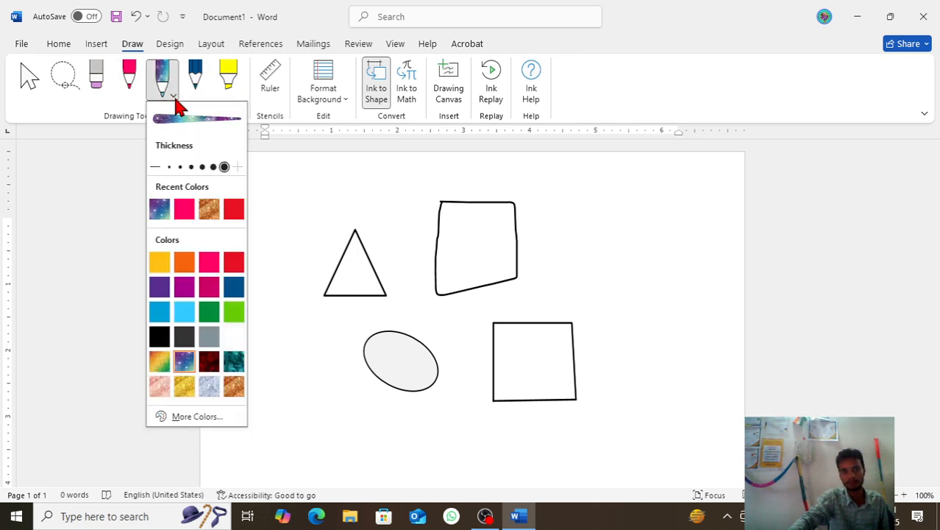
{"action": "left_click", "coordinate": [207, 215]}
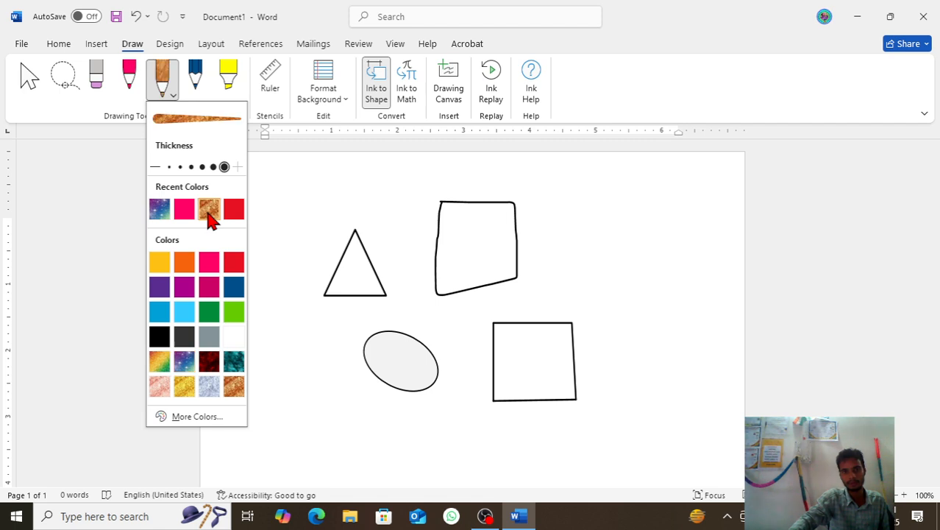
{"action": "left_click", "coordinate": [301, 400]}
{"action": "mouse_move", "coordinate": [305, 390]}
{"action": "left_mouse_down"}
{"action": "mouse_move", "coordinate": [267, 408]}
{"action": "mouse_move", "coordinate": [274, 445]}
{"action": "mouse_move", "coordinate": [317, 476]}
{"action": "mouse_move", "coordinate": [361, 426]}
{"action": "mouse_move", "coordinate": [325, 383]}
{"action": "mouse_move", "coordinate": [295, 387]}
{"action": "left_mouse_up"}
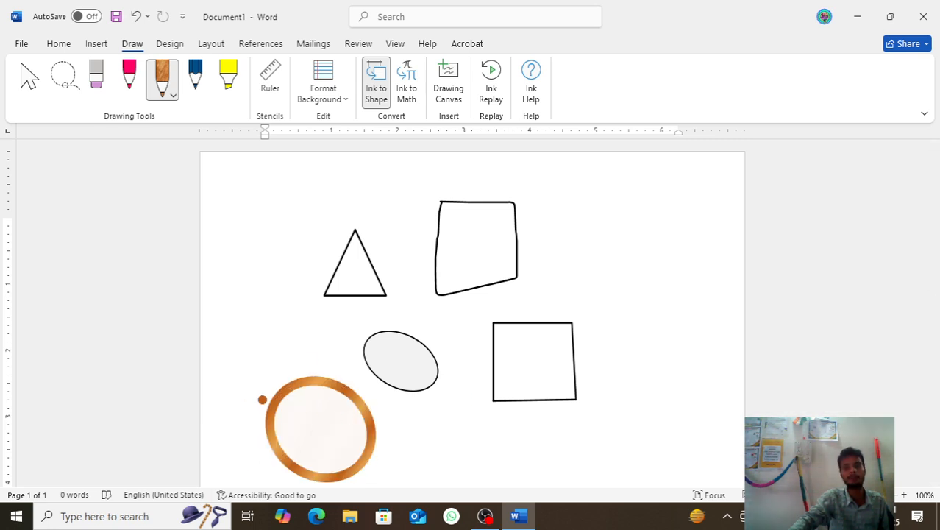
{"action": "left_click_drag", "start_coordinate": [591, 194], "coordinate": [536, 277]}
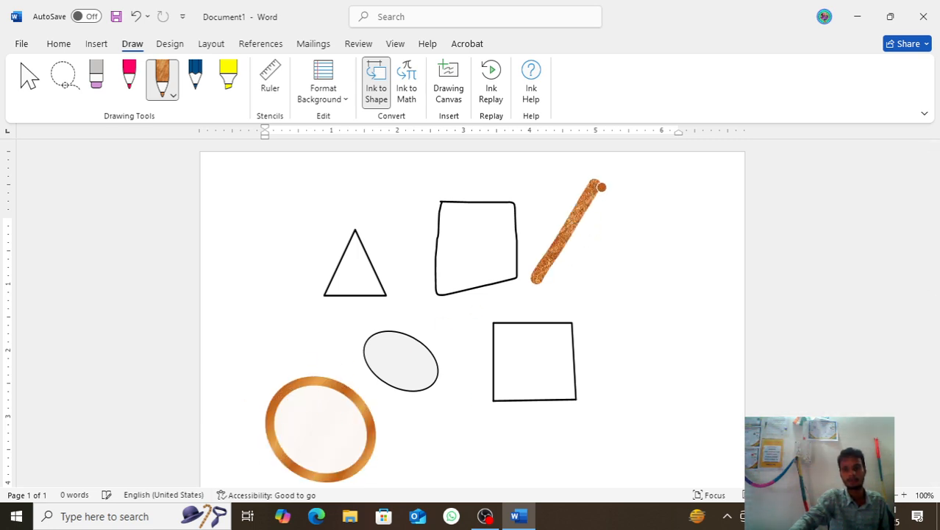
{"action": "mouse_move", "coordinate": [602, 186]}
{"action": "left_mouse_down"}
{"action": "mouse_move", "coordinate": [669, 270]}
{"action": "mouse_move", "coordinate": [585, 284]}
{"action": "mouse_move", "coordinate": [631, 283]}
{"action": "mouse_move", "coordinate": [666, 273]}
{"action": "mouse_move", "coordinate": [508, 291]}
{"action": "left_mouse_up"}
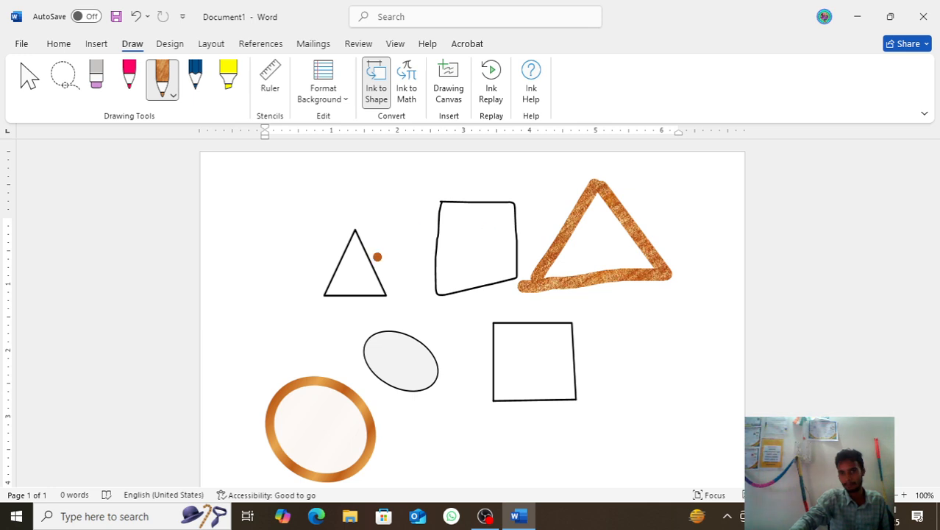
Step: Try to erase the black four-sided shape and one side of the bronze triangle with the Eraser
{"action": "left_click", "coordinate": [96, 94]}
{"action": "left_click", "coordinate": [107, 94]}
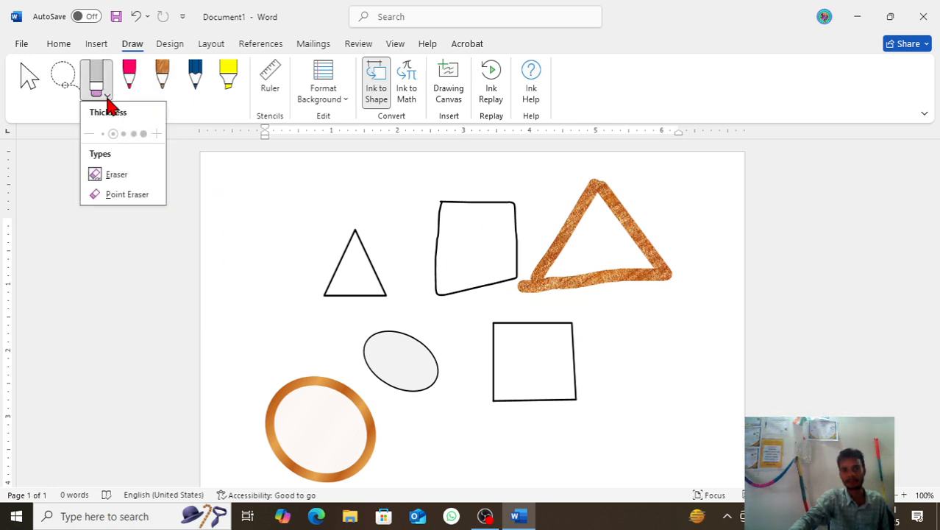
{"action": "left_click", "coordinate": [116, 177]}
{"action": "key", "text": "Escape"}
{"action": "mouse_move", "coordinate": [449, 231]}
{"action": "left_mouse_down"}
{"action": "mouse_move", "coordinate": [521, 312]}
{"action": "mouse_move", "coordinate": [445, 268]}
{"action": "mouse_move", "coordinate": [481, 241]}
{"action": "mouse_move", "coordinate": [437, 229]}
{"action": "left_mouse_up"}
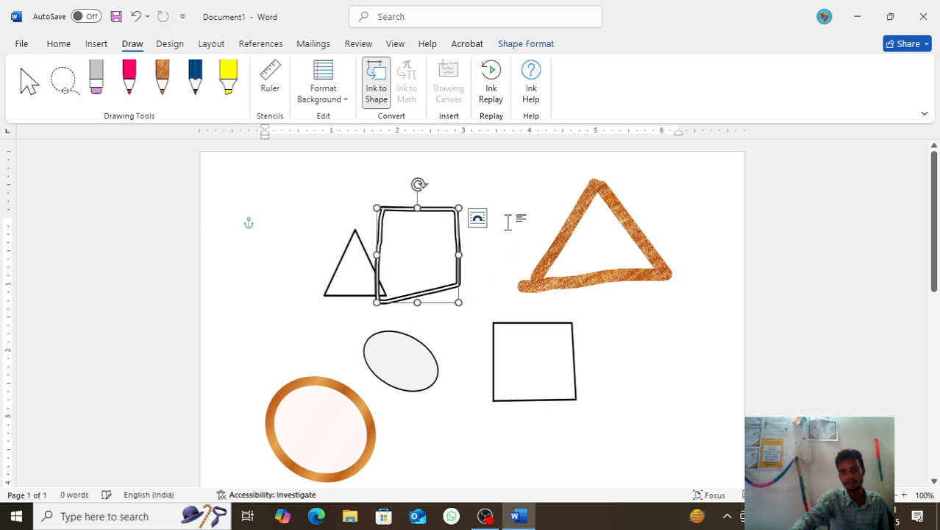
{"action": "left_click", "coordinate": [94, 101]}
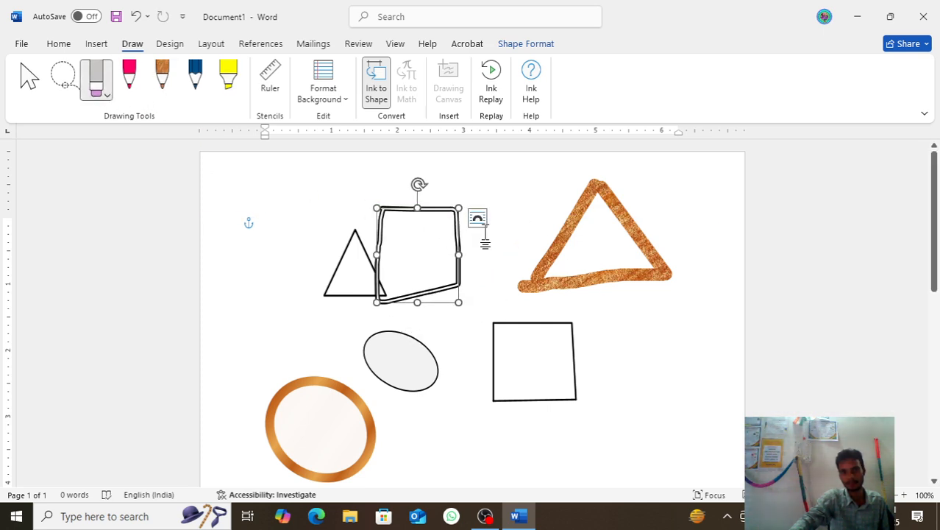
{"action": "left_click", "coordinate": [108, 96]}
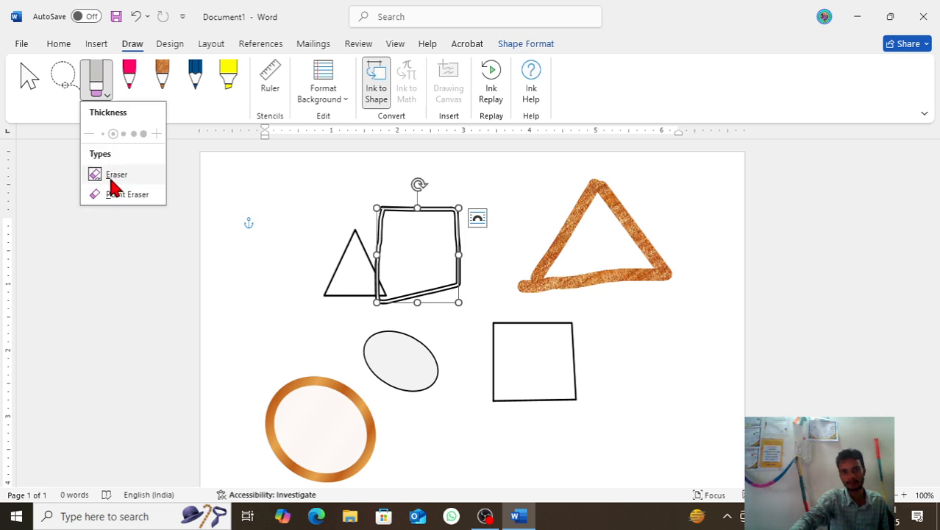
{"action": "left_click", "coordinate": [111, 176]}
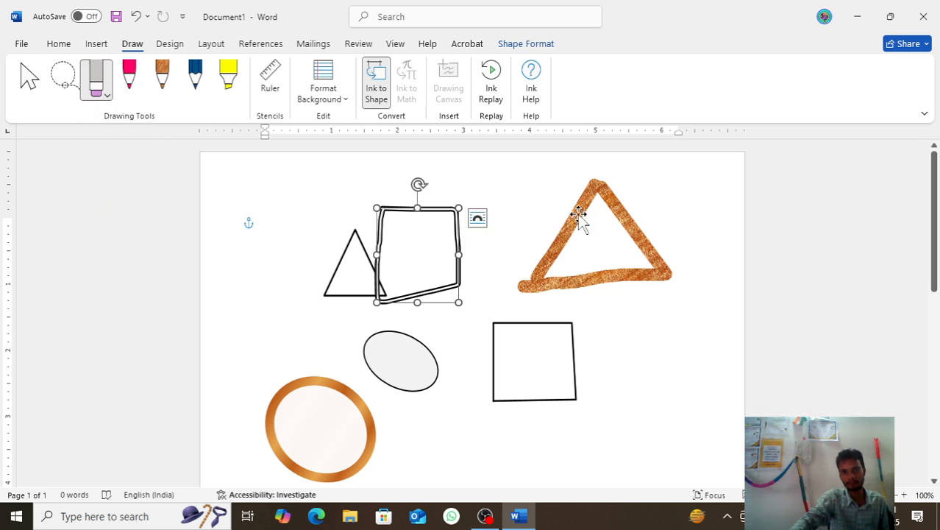
{"action": "left_click_drag", "start_coordinate": [576, 214], "coordinate": [579, 238]}
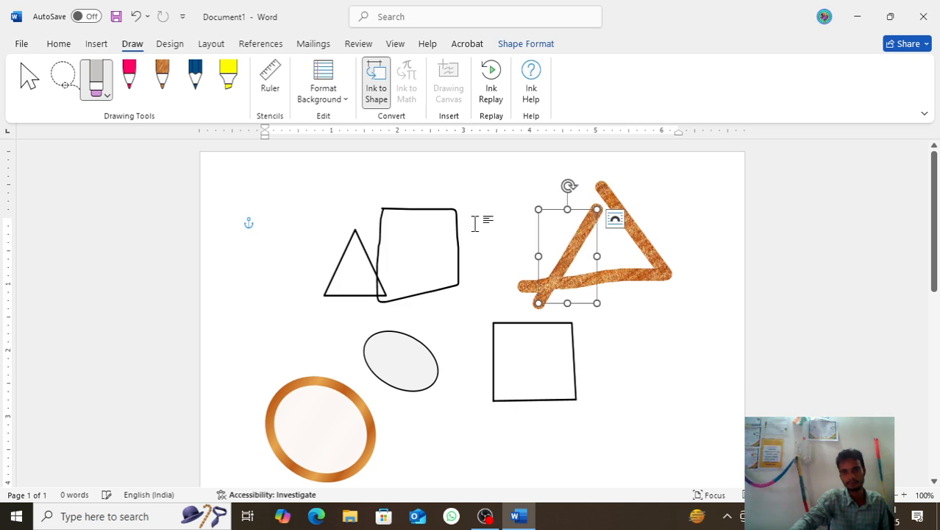
Step: Erase the black triangle, the four-sided shape, the square's sides and the bronze triangle with the stroke Eraser
{"action": "left_click", "coordinate": [123, 88]}
{"action": "left_click", "coordinate": [100, 92]}
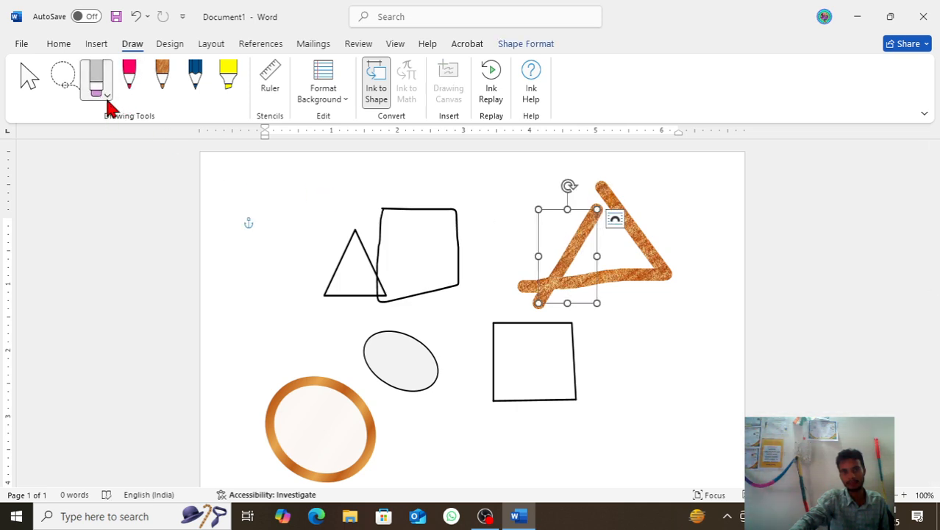
{"action": "left_click", "coordinate": [108, 96]}
{"action": "left_click", "coordinate": [112, 176]}
{"action": "left_click", "coordinate": [377, 239]}
{"action": "mouse_move", "coordinate": [508, 311]}
{"action": "left_mouse_down"}
{"action": "mouse_move", "coordinate": [512, 370]}
{"action": "mouse_move", "coordinate": [507, 355]}
{"action": "mouse_move", "coordinate": [545, 380]}
{"action": "mouse_move", "coordinate": [572, 360]}
{"action": "mouse_move", "coordinate": [372, 274]}
{"action": "mouse_move", "coordinate": [324, 293]}
{"action": "left_mouse_up"}
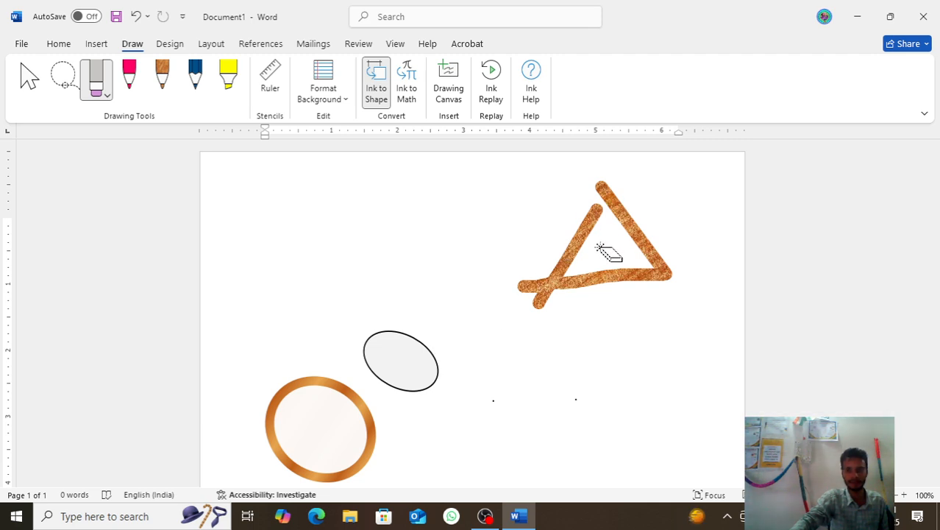
{"action": "left_click_drag", "start_coordinate": [573, 246], "coordinate": [649, 239]}
{"action": "left_click", "coordinate": [651, 241]}
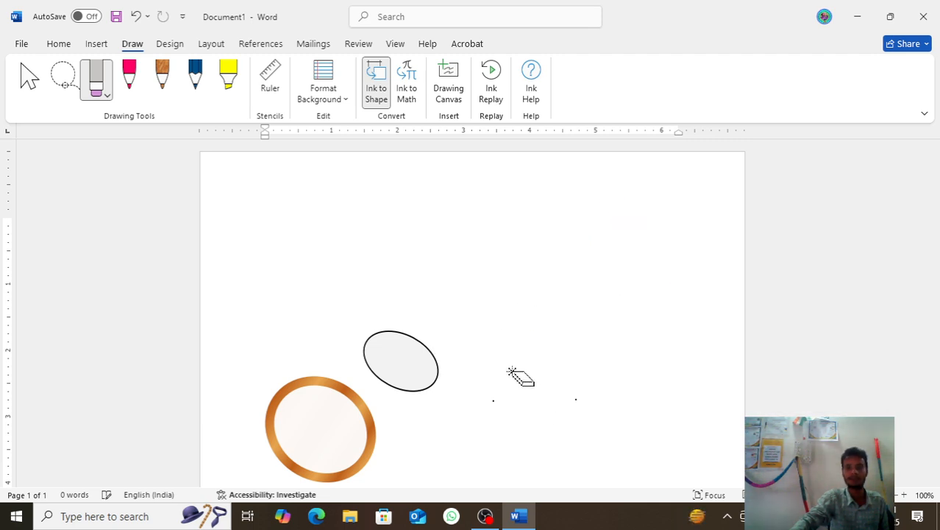
Step: Draw a wide ellipse and a triangle to its left with the pink pen
{"action": "left_click", "coordinate": [131, 79]}
{"action": "mouse_move", "coordinate": [483, 212]}
{"action": "left_mouse_down"}
{"action": "mouse_move", "coordinate": [434, 269]}
{"action": "mouse_move", "coordinate": [526, 323]}
{"action": "mouse_move", "coordinate": [598, 246]}
{"action": "mouse_move", "coordinate": [516, 211]}
{"action": "mouse_move", "coordinate": [476, 210]}
{"action": "left_mouse_up"}
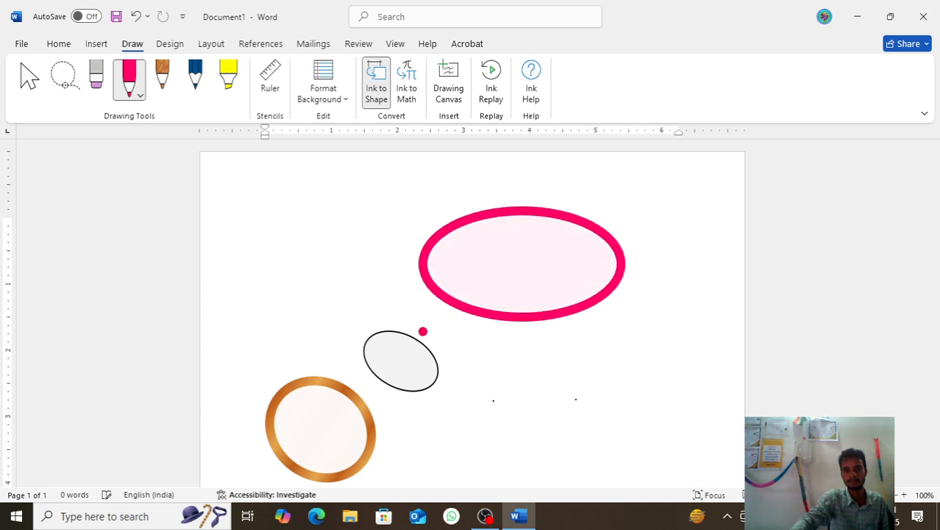
{"action": "left_click_drag", "start_coordinate": [298, 199], "coordinate": [276, 304]}
{"action": "mouse_move", "coordinate": [304, 200]}
{"action": "left_mouse_down"}
{"action": "mouse_move", "coordinate": [379, 285]}
{"action": "mouse_move", "coordinate": [314, 300]}
{"action": "mouse_move", "coordinate": [379, 288]}
{"action": "mouse_move", "coordinate": [275, 306]}
{"action": "left_mouse_up"}
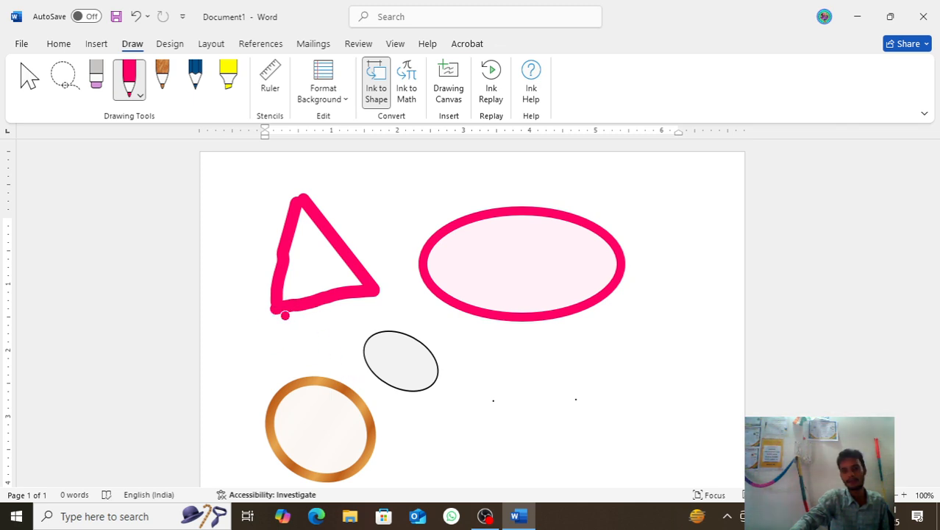
Step: Erase all three strokes of the pink triangle
{"action": "left_click", "coordinate": [98, 81]}
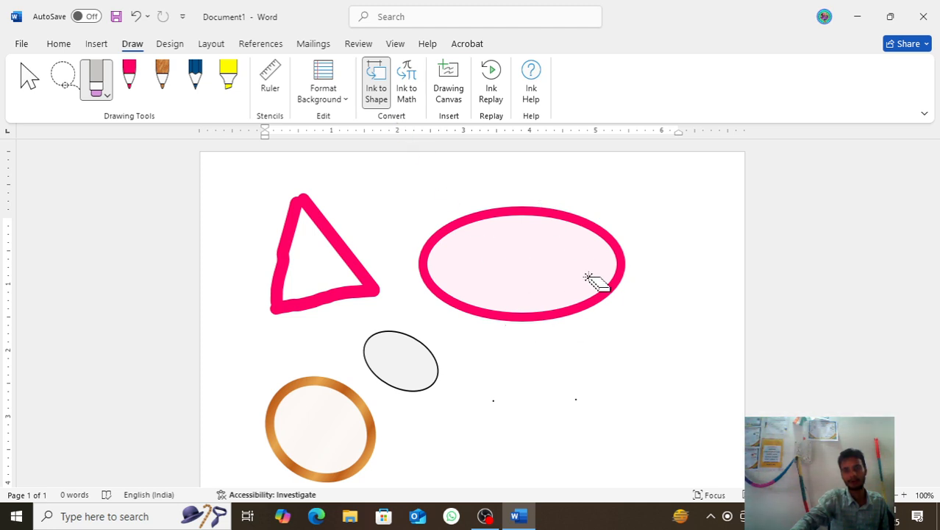
{"action": "left_click_drag", "start_coordinate": [347, 209], "coordinate": [290, 269]}
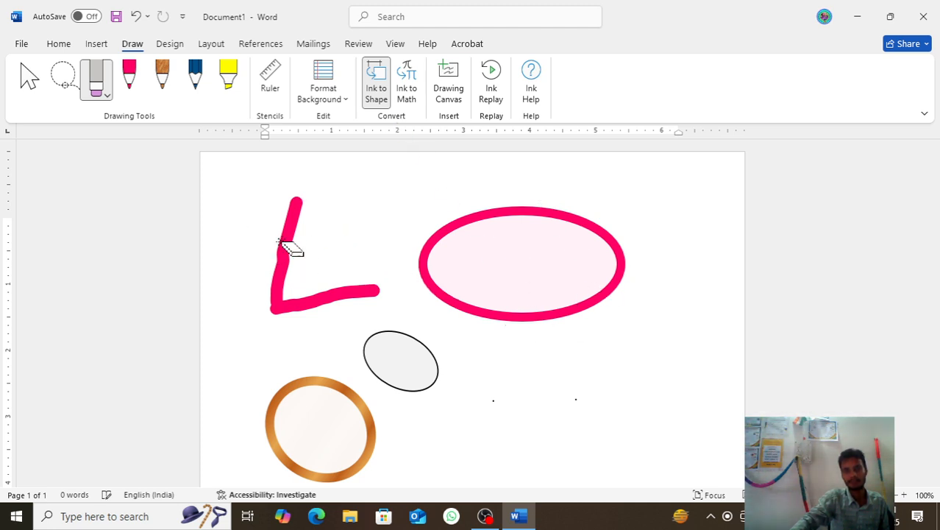
{"action": "left_click_drag", "start_coordinate": [279, 237], "coordinate": [350, 236]}
{"action": "left_click", "coordinate": [342, 302]}
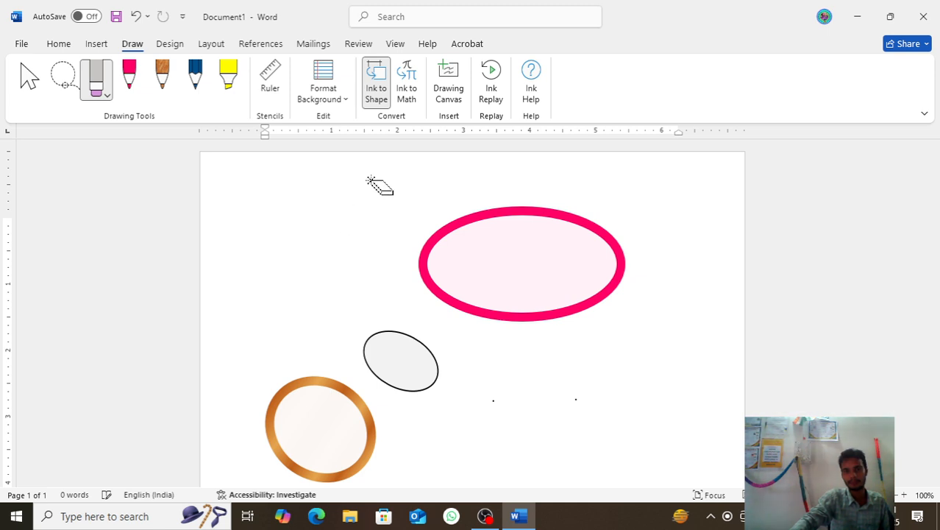
Step: Turn off Ink to Shape and change the pink pen's colour to the galaxy effect
{"action": "left_click", "coordinate": [378, 100]}
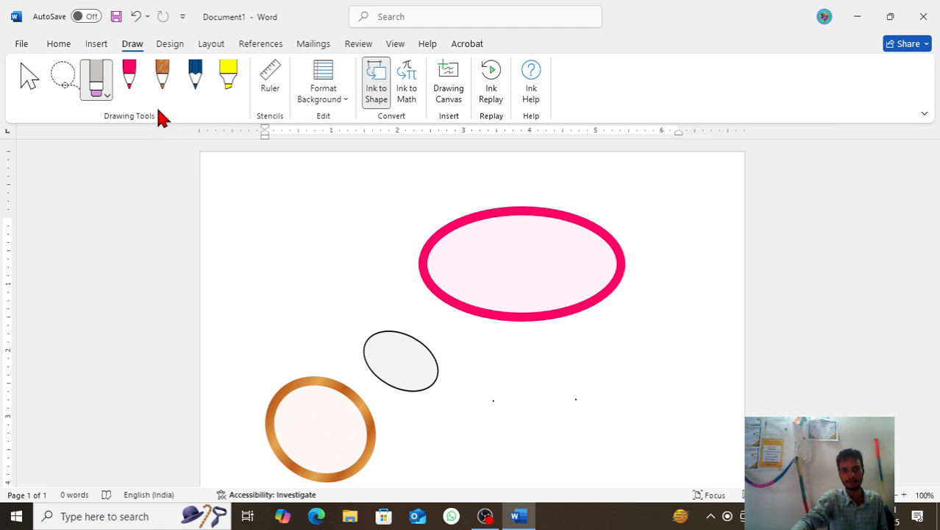
{"action": "left_click", "coordinate": [125, 83]}
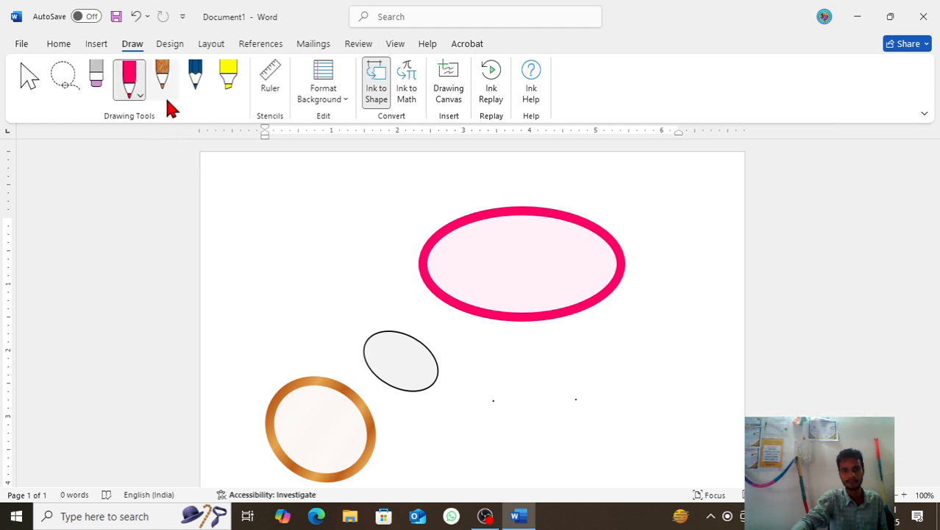
{"action": "left_click", "coordinate": [379, 89]}
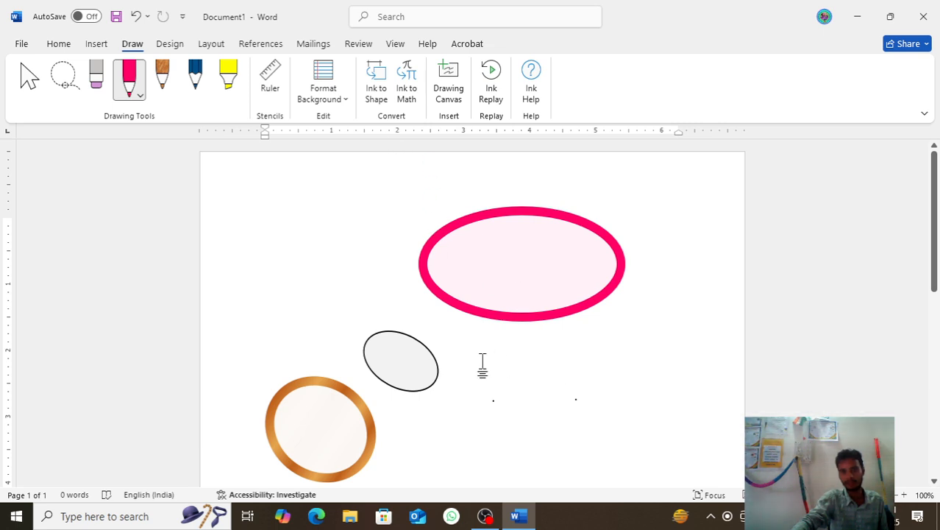
{"action": "left_click", "coordinate": [137, 100]}
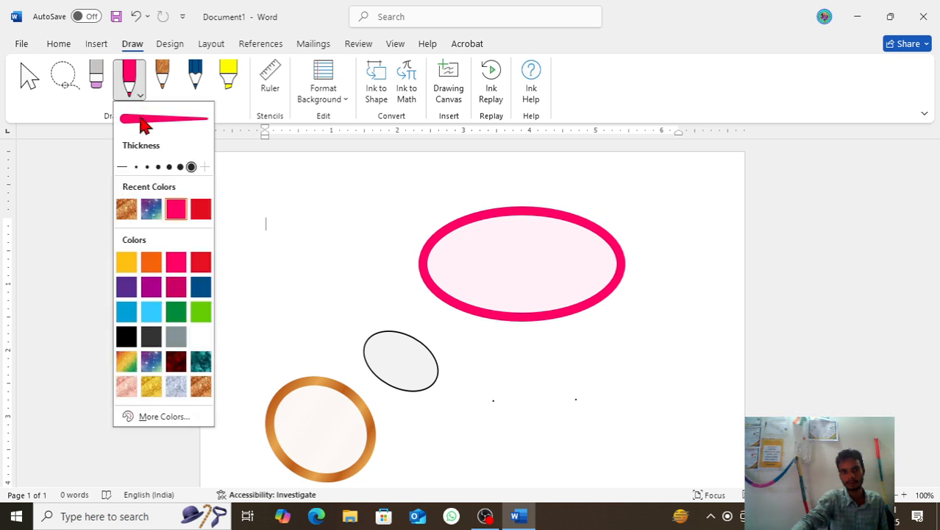
{"action": "left_click", "coordinate": [151, 209]}
Step: Draw a freehand galaxy-coloured square below the pink ellipse
{"action": "left_click", "coordinate": [489, 350]}
{"action": "left_click_drag", "start_coordinate": [488, 346], "coordinate": [500, 435]}
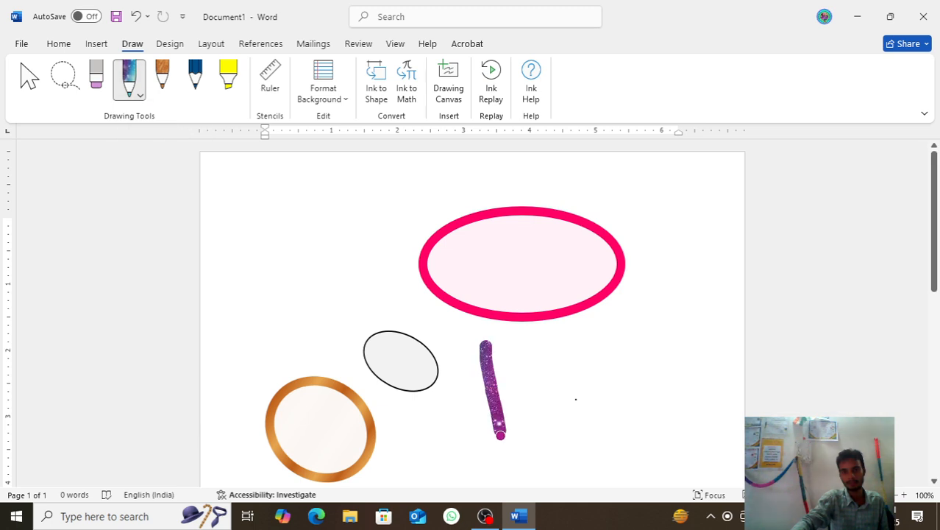
{"action": "left_click_drag", "start_coordinate": [486, 343], "coordinate": [508, 342]}
{"action": "mouse_move", "coordinate": [578, 338]}
{"action": "left_mouse_down"}
{"action": "mouse_move", "coordinate": [593, 416]}
{"action": "mouse_move", "coordinate": [573, 428]}
{"action": "mouse_move", "coordinate": [500, 432]}
{"action": "left_mouse_up"}
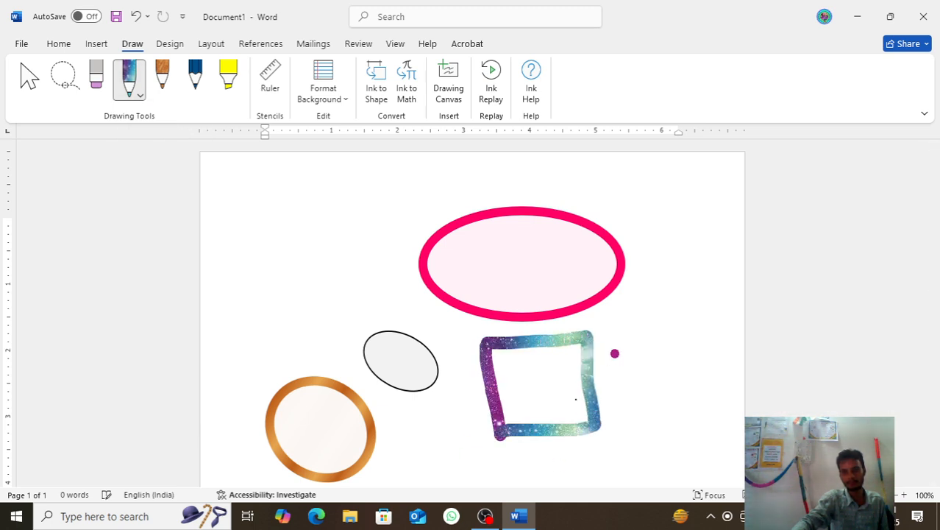
Step: Draw a freehand galaxy-coloured triangle to the right of the galaxy square
{"action": "left_click_drag", "start_coordinate": [654, 321], "coordinate": [618, 404]}
{"action": "left_click_drag", "start_coordinate": [658, 317], "coordinate": [738, 371]}
{"action": "key", "text": "ctrl+z"}
{"action": "mouse_move", "coordinate": [655, 309]}
{"action": "left_mouse_down"}
{"action": "mouse_move", "coordinate": [647, 391]}
{"action": "mouse_move", "coordinate": [736, 401]}
{"action": "mouse_move", "coordinate": [627, 410]}
{"action": "left_mouse_up"}
{"action": "key", "text": "ctrl+z"}
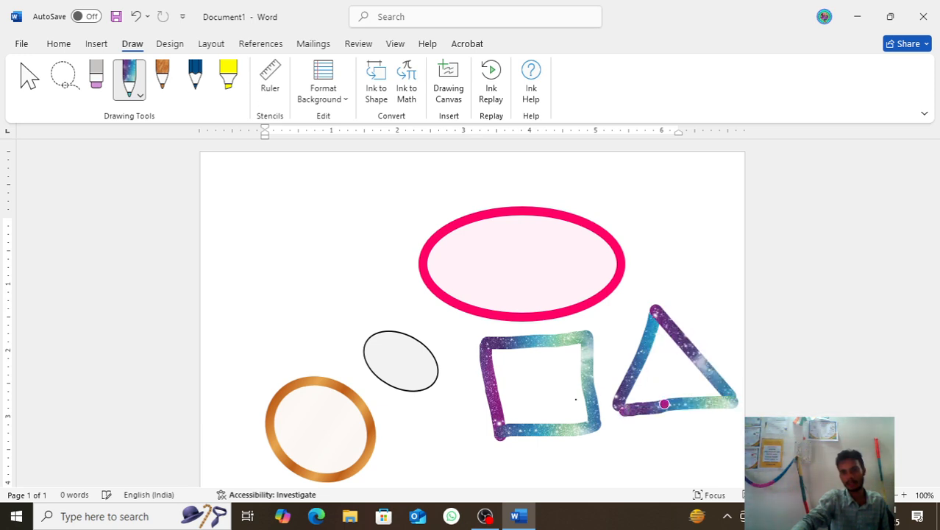
Step: Turn on Ink to Shape and draw a galaxy-coloured square in the page's empty area beside the pink ellipse
{"action": "left_click", "coordinate": [378, 88]}
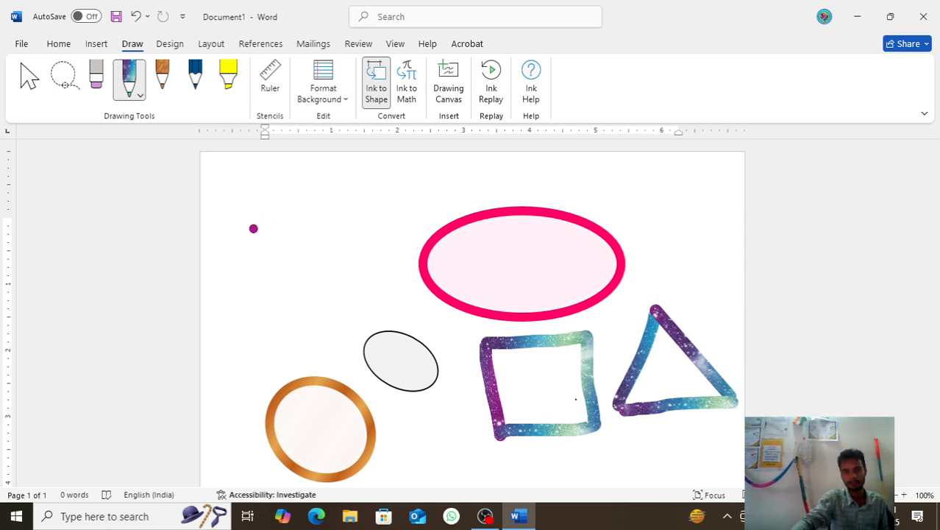
{"action": "mouse_move", "coordinate": [241, 223]}
{"action": "left_mouse_down"}
{"action": "mouse_move", "coordinate": [329, 228]}
{"action": "mouse_move", "coordinate": [323, 315]}
{"action": "mouse_move", "coordinate": [225, 308]}
{"action": "mouse_move", "coordinate": [233, 222]}
{"action": "mouse_move", "coordinate": [247, 223]}
{"action": "left_mouse_up"}
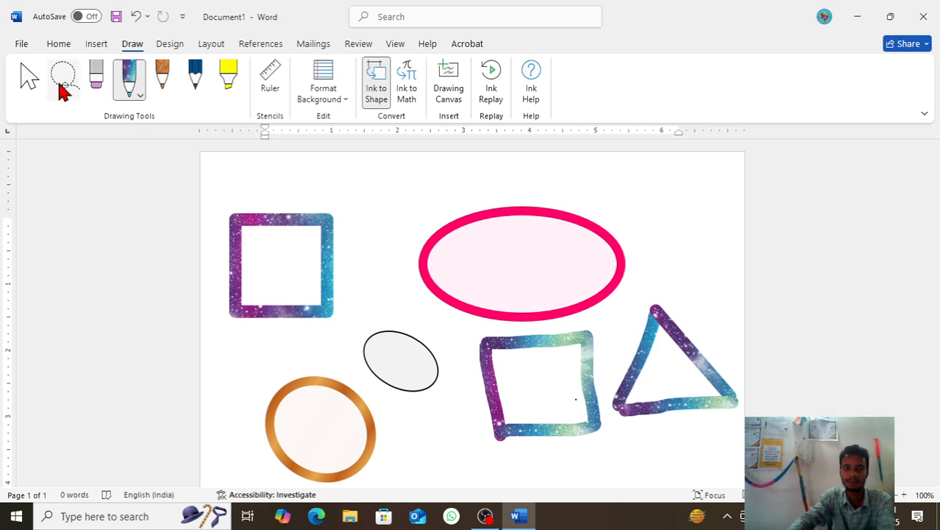
Step: Delete the converted galaxy square, the pink ellipse and the small grey ellipse from the page
{"action": "left_click", "coordinate": [28, 79]}
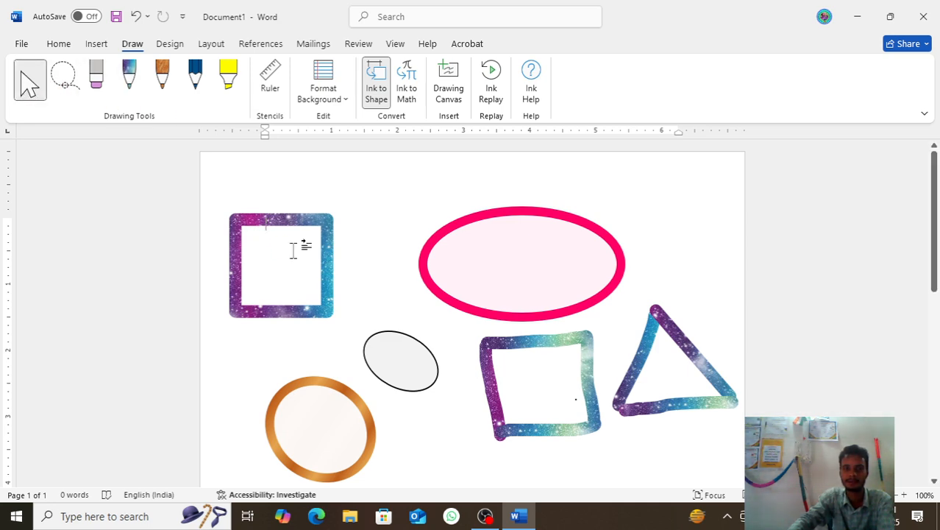
{"action": "left_click", "coordinate": [308, 218]}
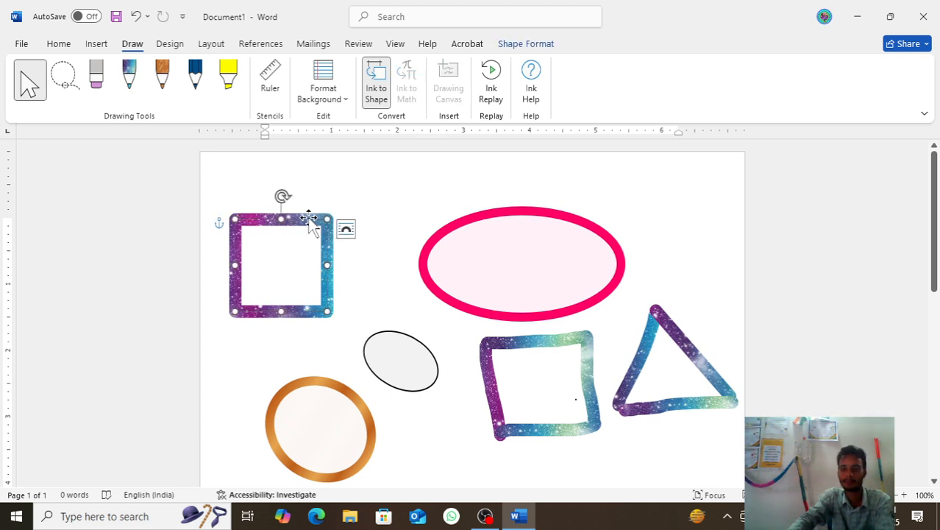
{"action": "key", "text": "Delete"}
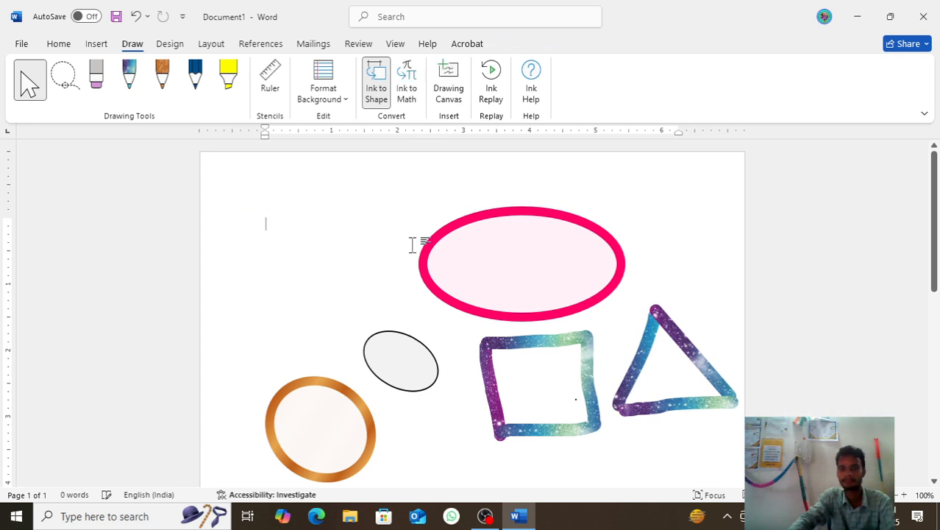
{"action": "left_click", "coordinate": [465, 225]}
{"action": "key", "text": "Delete"}
{"action": "left_click", "coordinate": [403, 356]}
{"action": "key", "text": "Delete"}
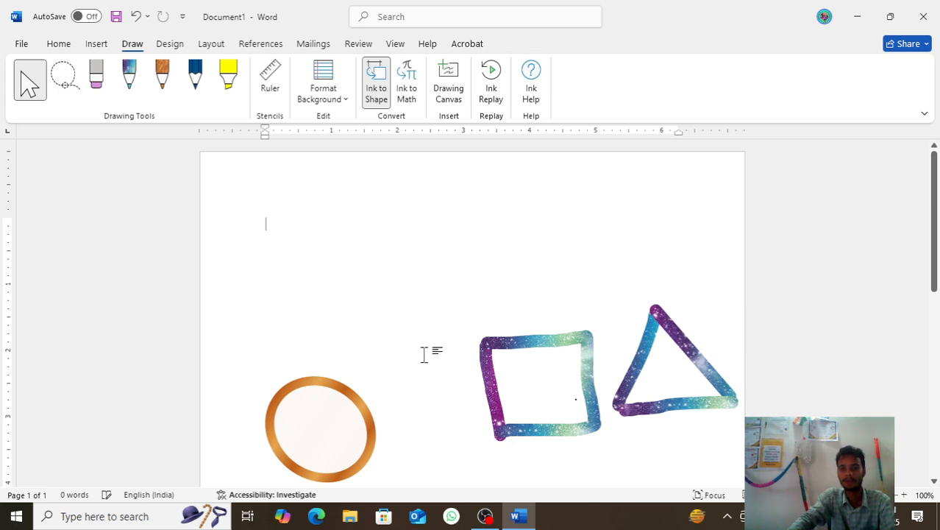
Step: Delete the strokes of the freehand galaxy square and triangle, as well as the copper-coloured circle
{"action": "left_click", "coordinate": [496, 344]}
{"action": "key", "text": "Delete"}
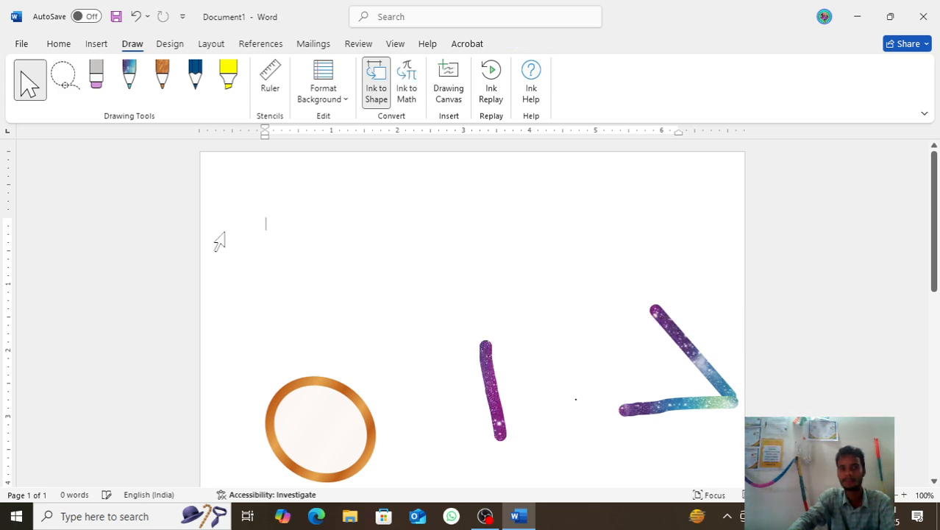
{"action": "left_click", "coordinate": [706, 362]}
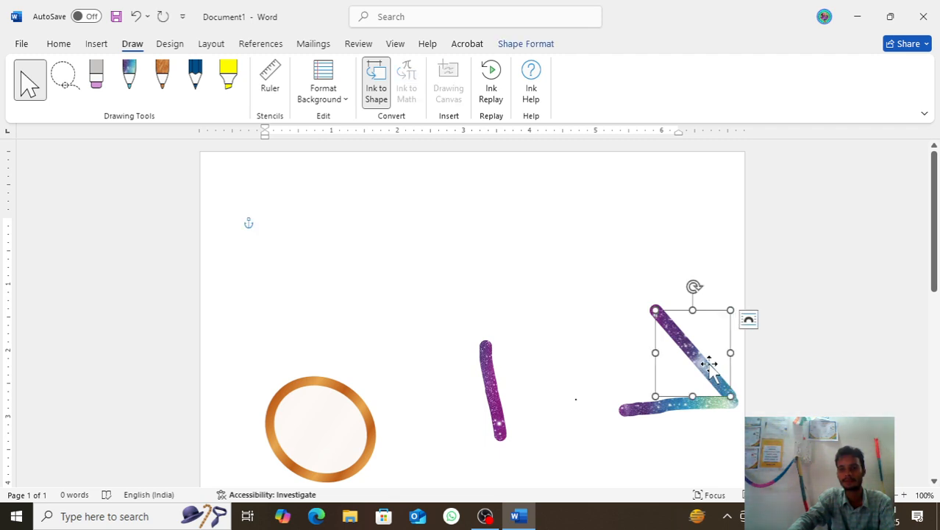
{"action": "key", "text": "Delete"}
{"action": "left_click", "coordinate": [689, 408]}
{"action": "key", "text": "Delete"}
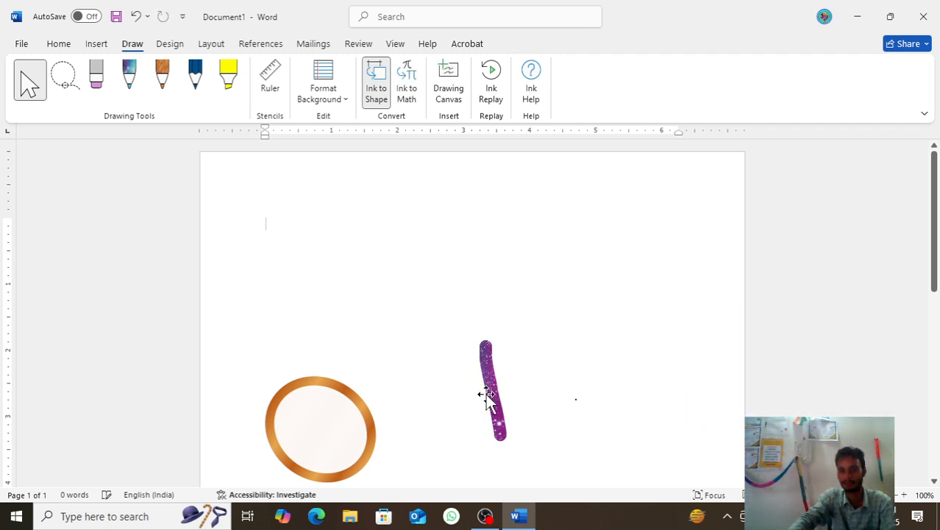
{"action": "left_click", "coordinate": [489, 384]}
{"action": "key", "text": "Delete"}
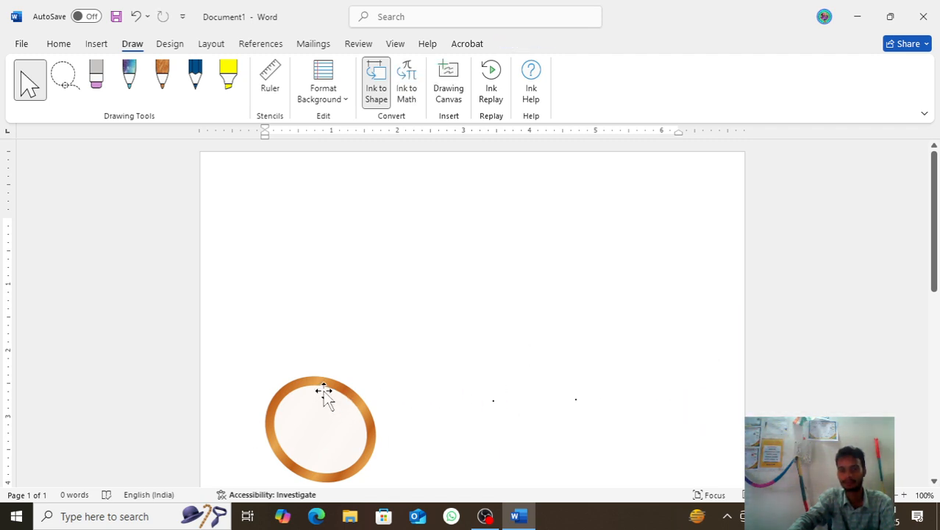
{"action": "left_click", "coordinate": [324, 388]}
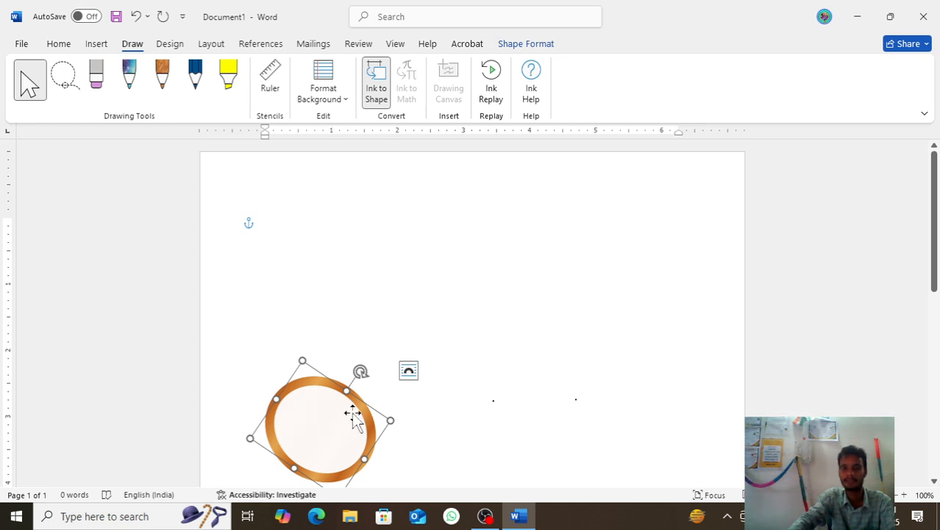
{"action": "key", "text": "Delete"}
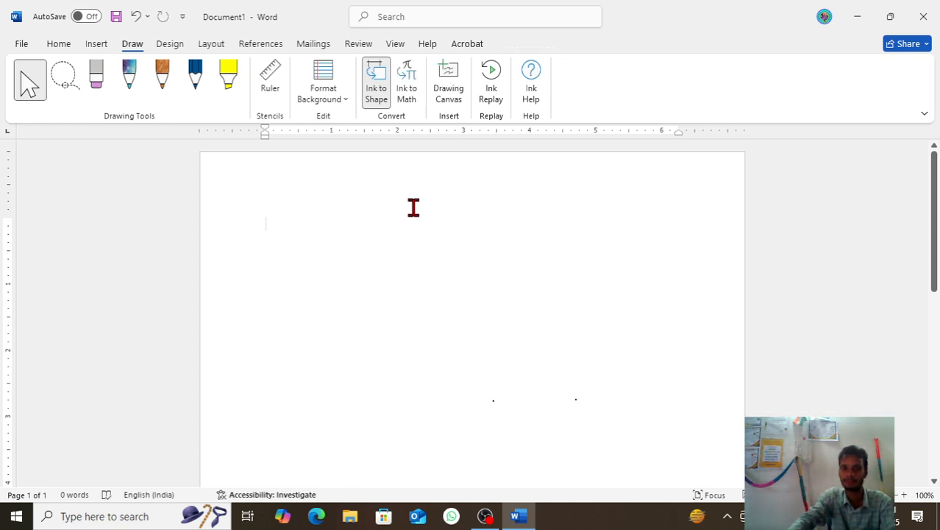
Step: Start Ink to Math and handwrite the equation 1 + 1 = 2 in the Math Input Control
{"action": "left_click", "coordinate": [415, 84]}
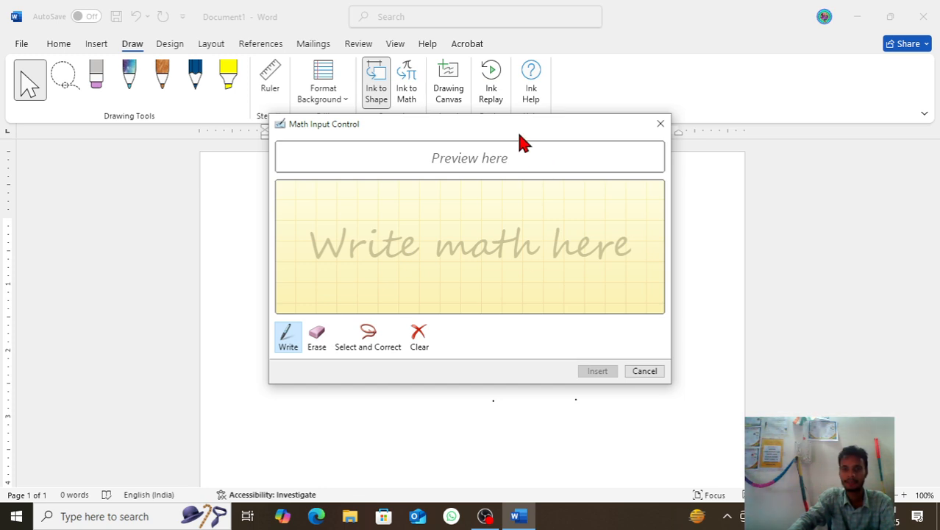
{"action": "mouse_move", "coordinate": [515, 134]}
{"action": "left_mouse_down"}
{"action": "mouse_move", "coordinate": [485, 140]}
{"action": "mouse_move", "coordinate": [488, 148]}
{"action": "mouse_move", "coordinate": [526, 147]}
{"action": "left_mouse_up"}
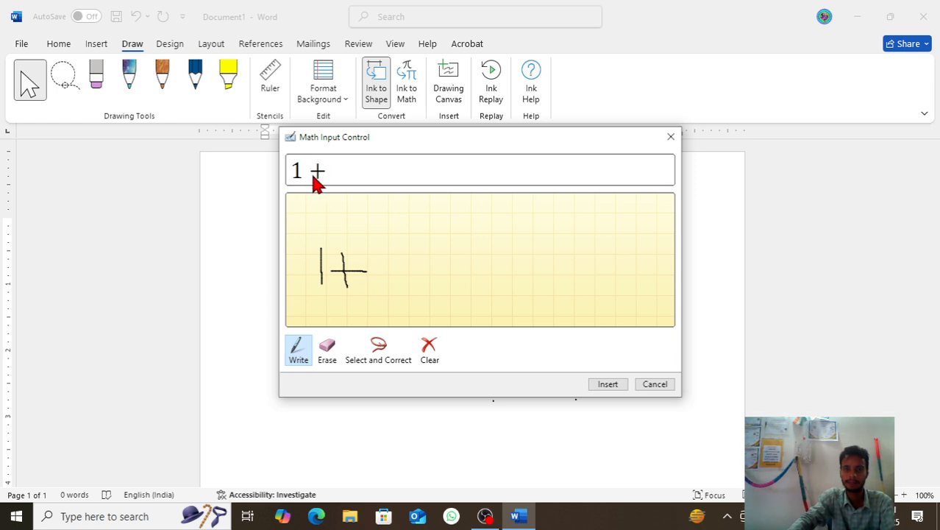
{"action": "left_click_drag", "start_coordinate": [381, 245], "coordinate": [383, 296]}
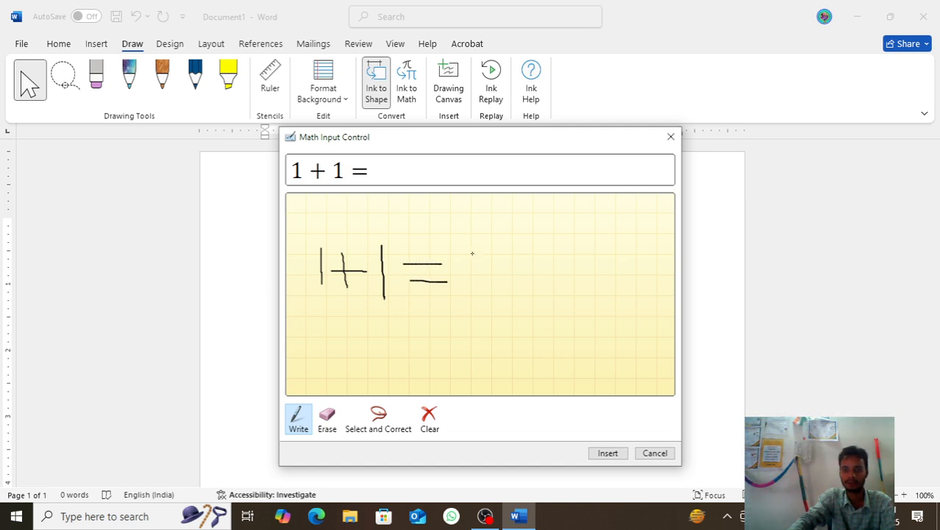
{"action": "left_click_drag", "start_coordinate": [457, 289], "coordinate": [521, 308]}
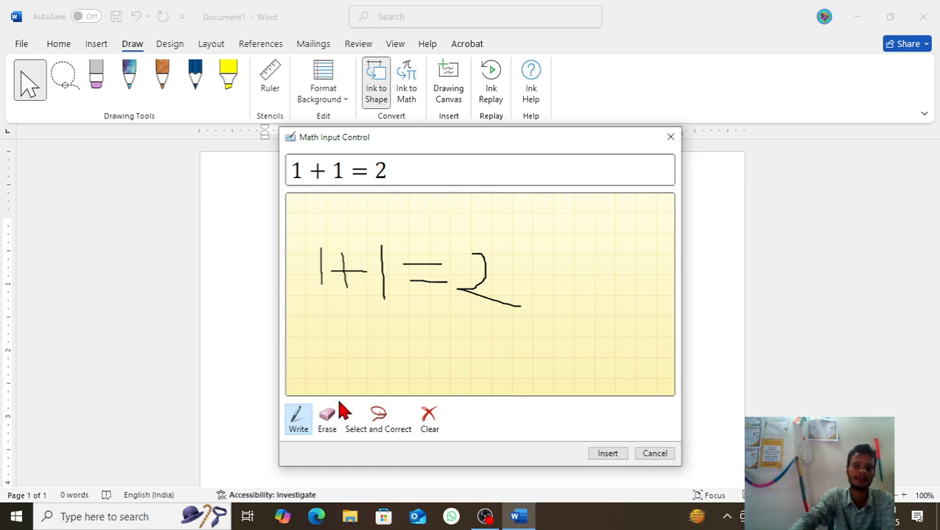
Step: Erase the handwritten equation and write 2 + 2 = 4 in its place
{"action": "left_click", "coordinate": [331, 424]}
{"action": "mouse_move", "coordinate": [315, 253]}
{"action": "left_mouse_down"}
{"action": "mouse_move", "coordinate": [406, 285]}
{"action": "mouse_move", "coordinate": [324, 272]}
{"action": "mouse_move", "coordinate": [468, 289]}
{"action": "mouse_move", "coordinate": [438, 246]}
{"action": "left_mouse_up"}
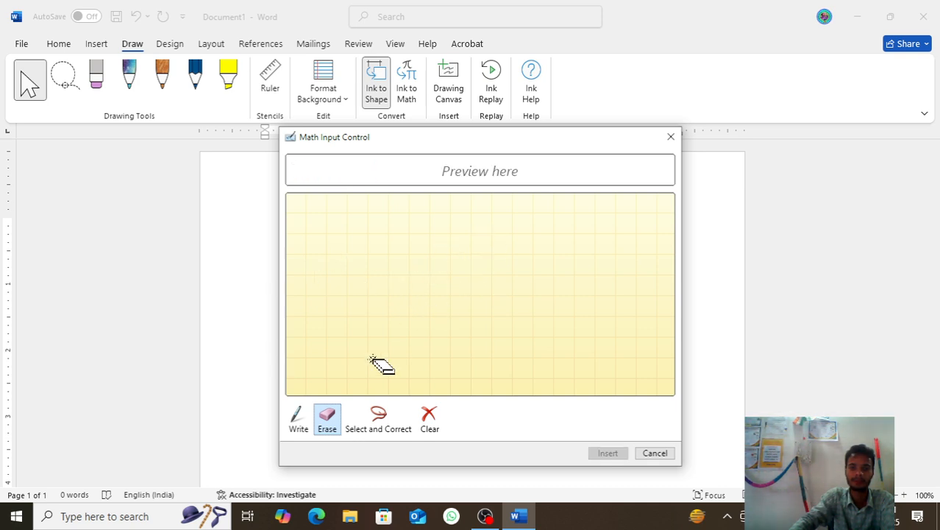
{"action": "left_click", "coordinate": [298, 423]}
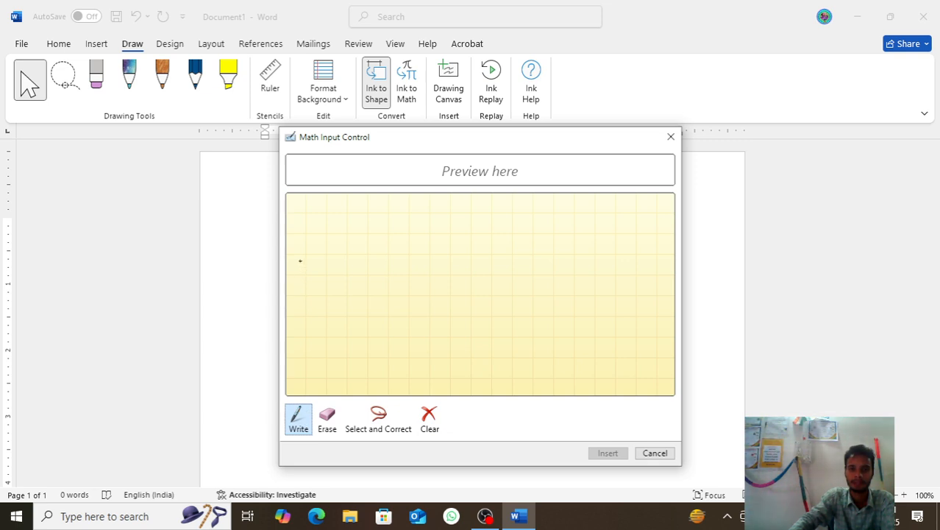
{"action": "left_click_drag", "start_coordinate": [373, 252], "coordinate": [395, 307]}
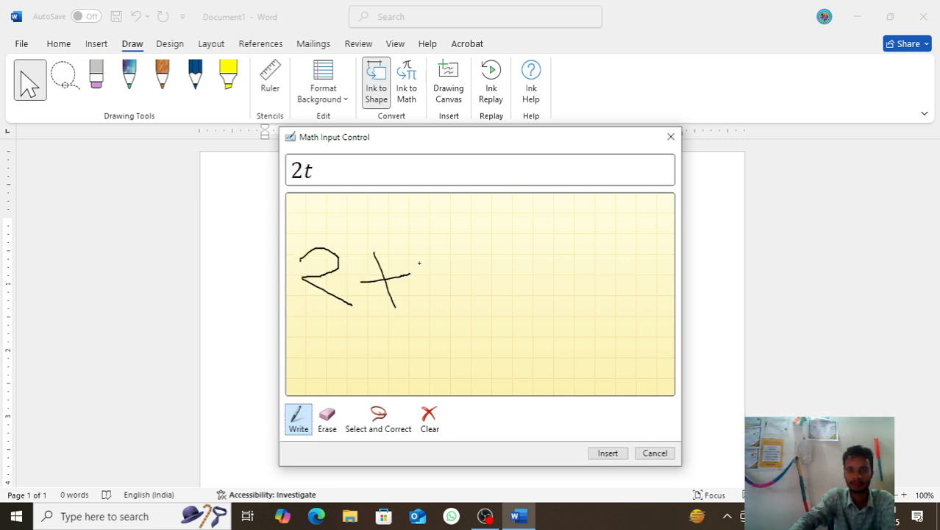
{"action": "mouse_move", "coordinate": [456, 278]}
{"action": "left_mouse_down"}
{"action": "mouse_move", "coordinate": [508, 272]}
{"action": "mouse_move", "coordinate": [564, 301]}
{"action": "left_mouse_up"}
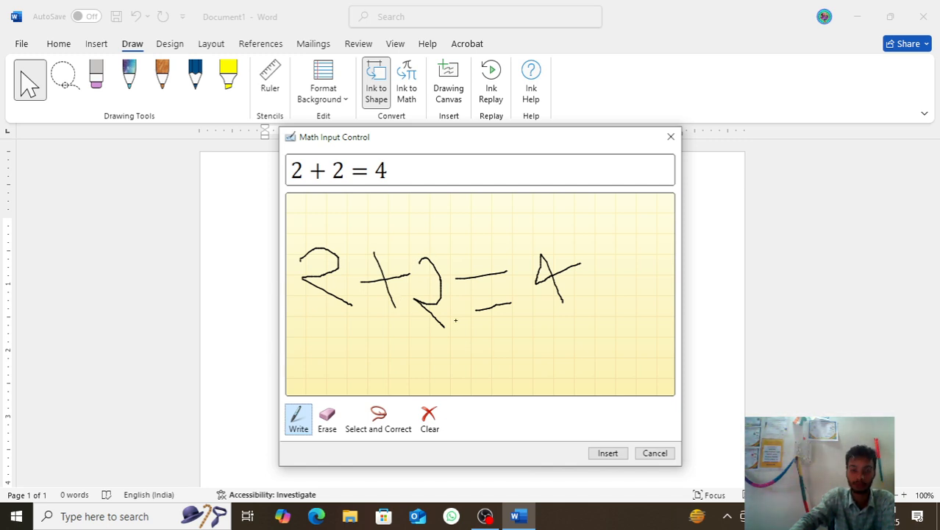
Step: Use Select and Correct on the second handwritten 2, choosing Number Two and then trying Right Arrow
{"action": "left_click", "coordinate": [377, 434]}
{"action": "left_click", "coordinate": [427, 310]}
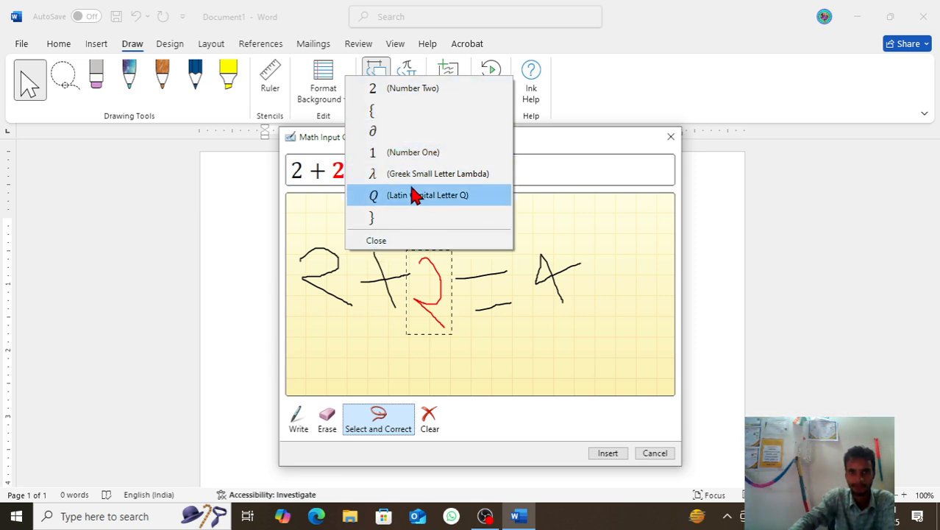
{"action": "left_click", "coordinate": [434, 91]}
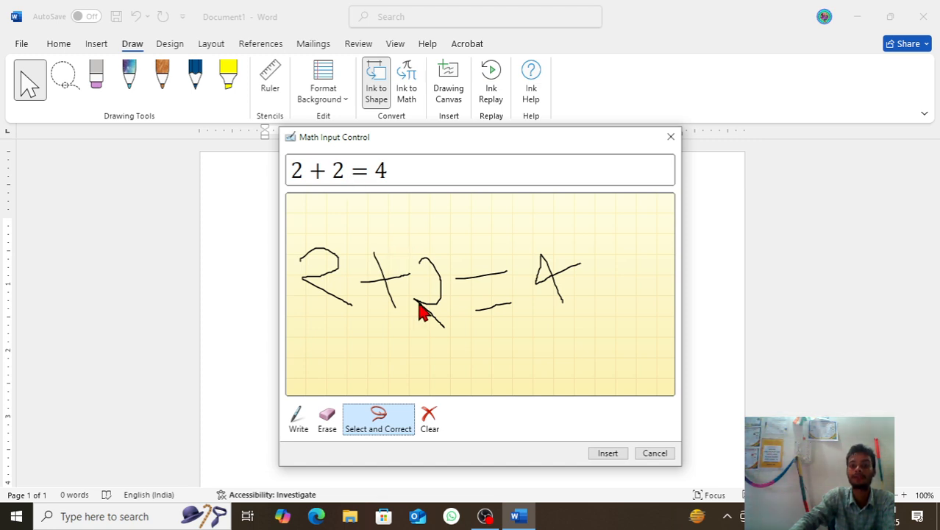
{"action": "left_click", "coordinate": [434, 313]}
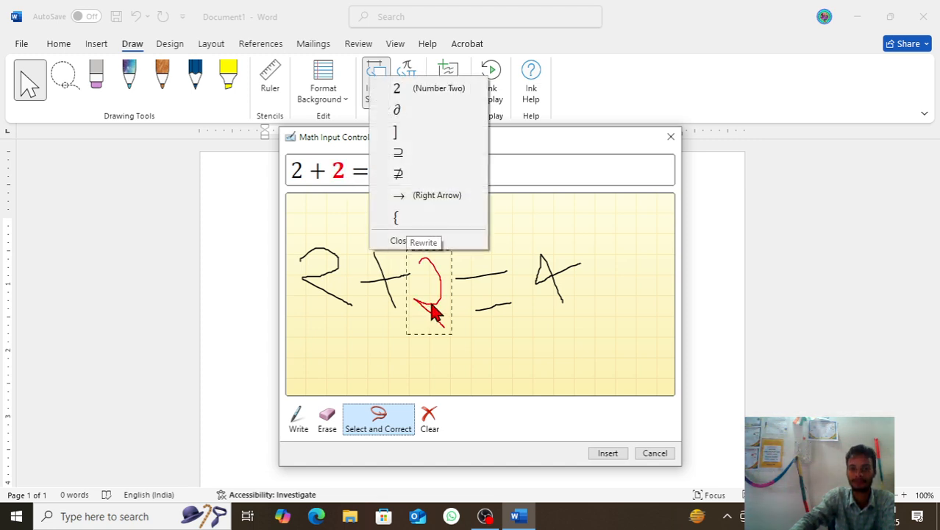
{"action": "left_click", "coordinate": [412, 203]}
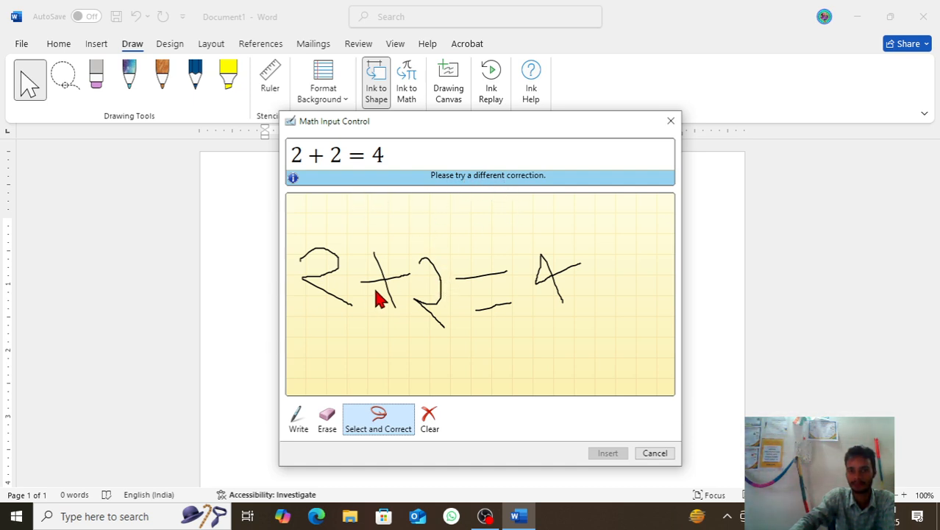
Step: Try to correct the first 2 to Latin Capital Letter R and the plus sign to t
{"action": "left_click", "coordinate": [321, 284]}
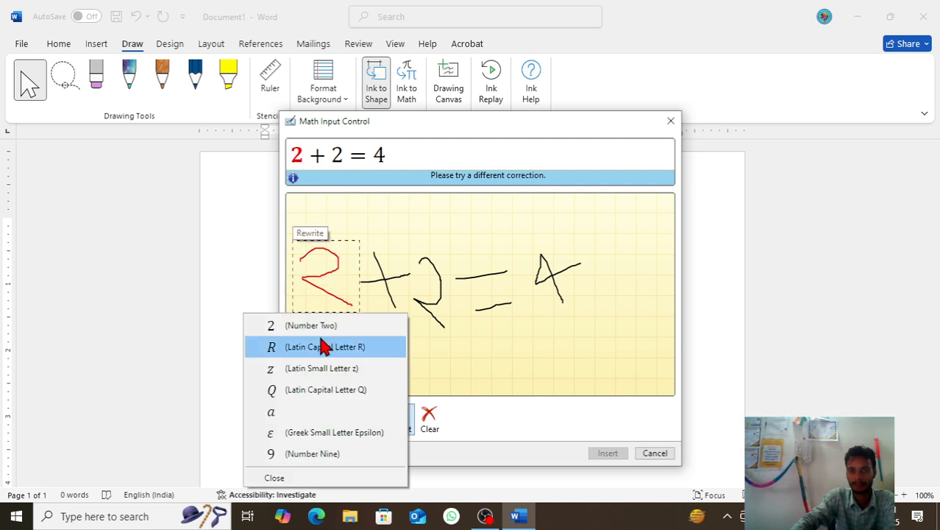
{"action": "left_click", "coordinate": [323, 347]}
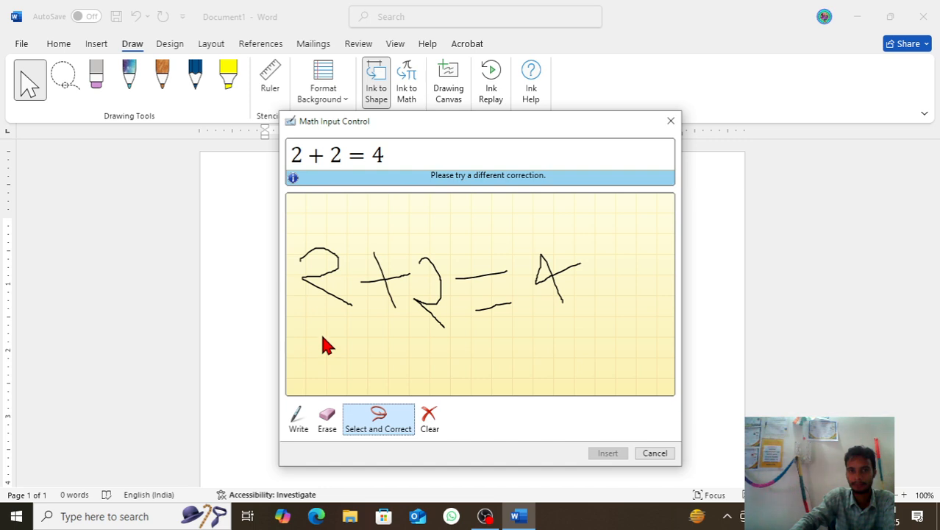
{"action": "left_click", "coordinate": [386, 284]}
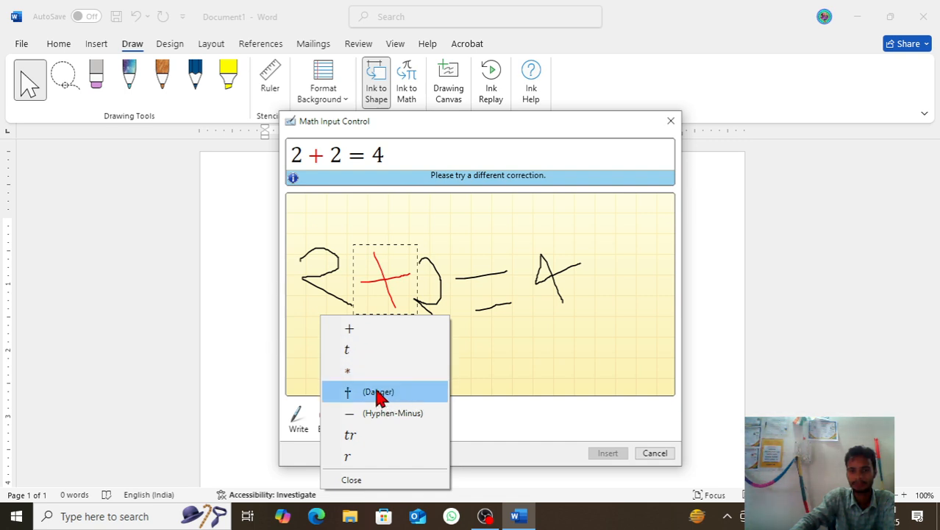
{"action": "left_click", "coordinate": [367, 351]}
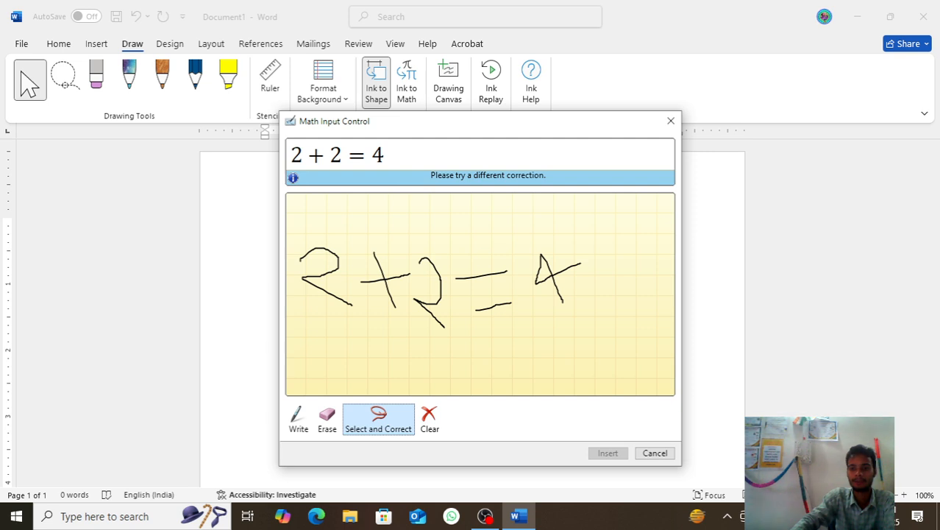
Step: Disconnect the computer from the current Wi-Fi network and return to the Math Input Control
{"action": "key", "text": "alt+Tab"}
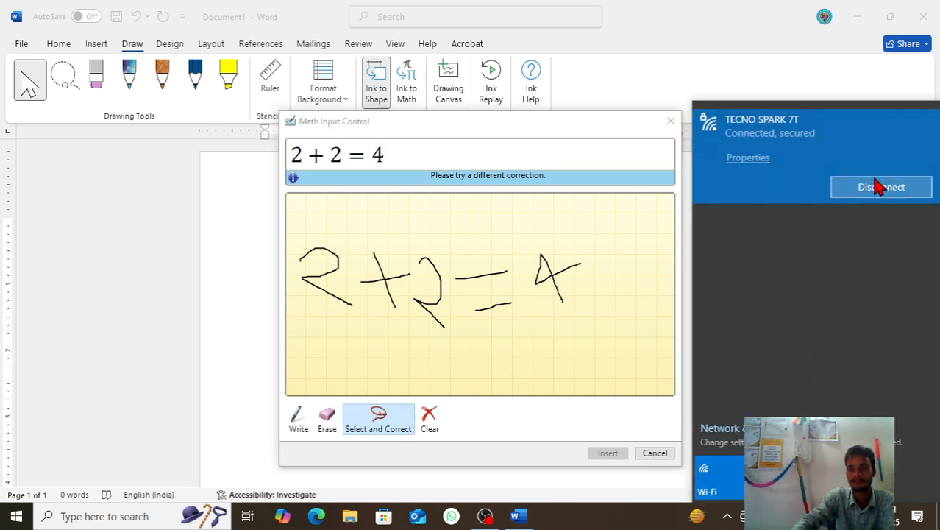
{"action": "left_click", "coordinate": [869, 191]}
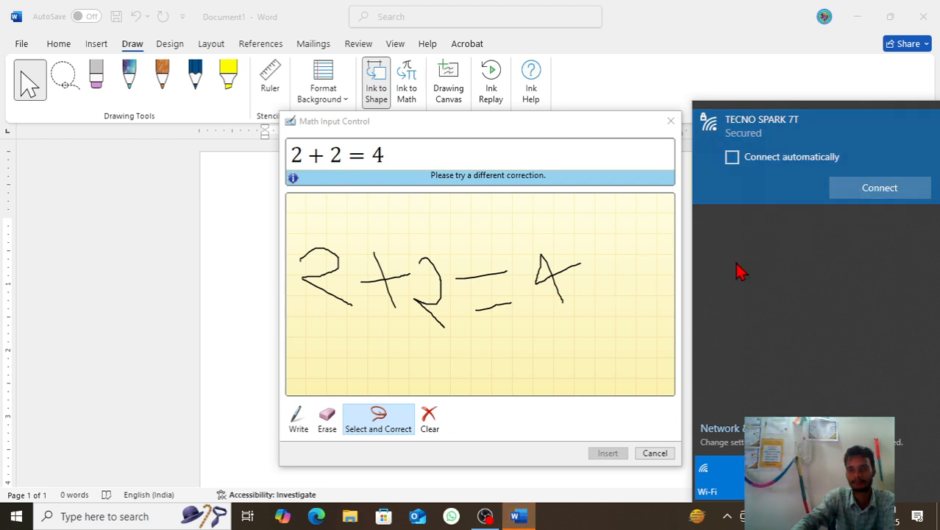
{"action": "left_click", "coordinate": [652, 495]}
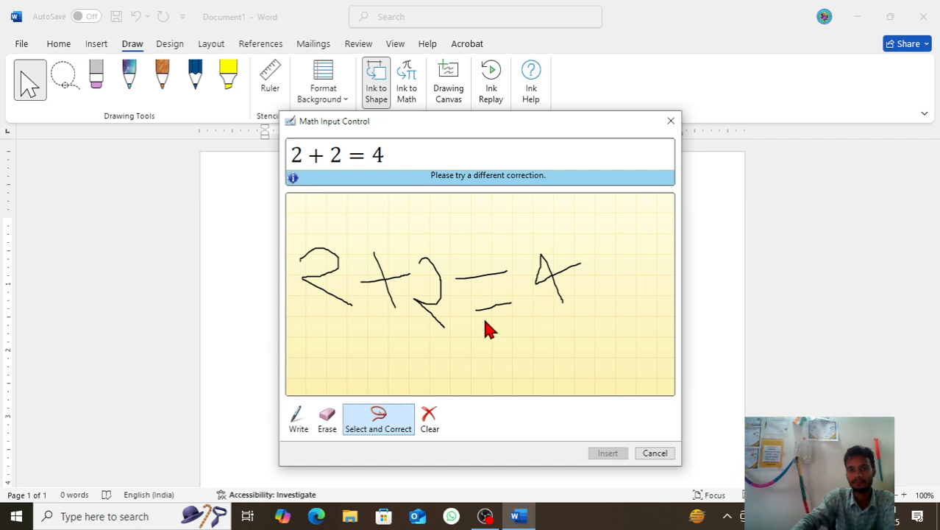
Step: Try to correct the plus sign to Dagger and the first 2 to Latin Capital Letter R
{"action": "left_click", "coordinate": [383, 287]}
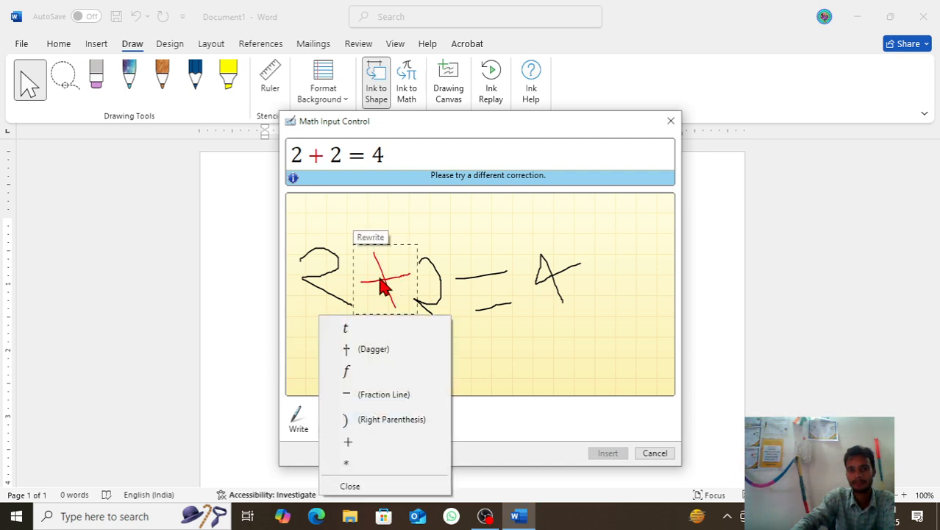
{"action": "left_click", "coordinate": [370, 343]}
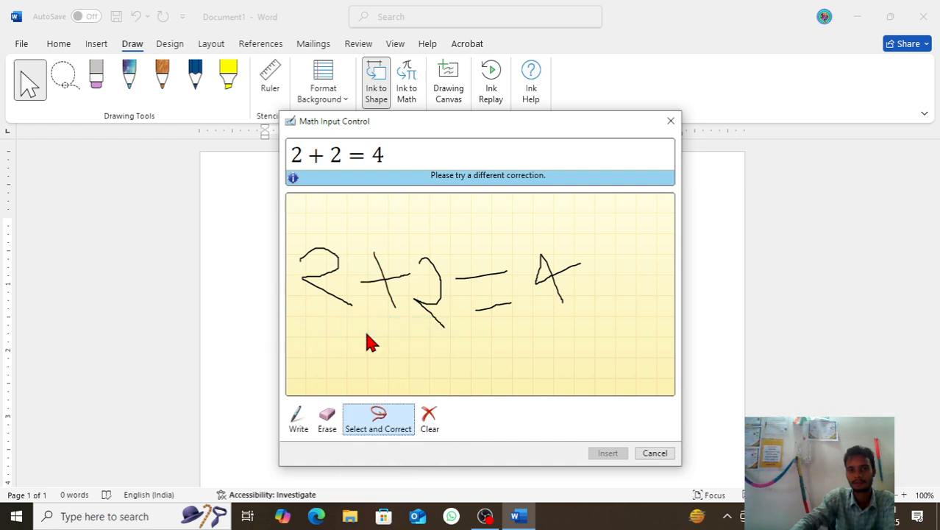
{"action": "left_click", "coordinate": [337, 271]}
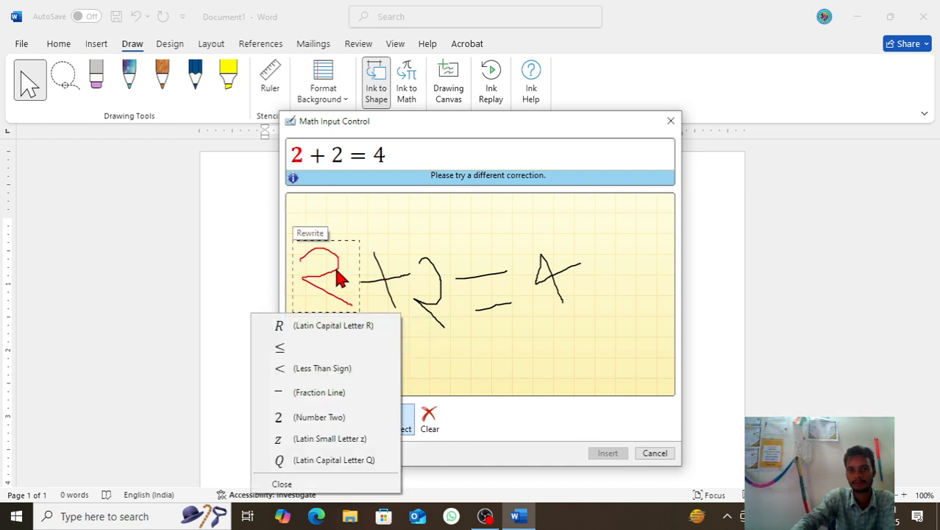
{"action": "left_click", "coordinate": [315, 329]}
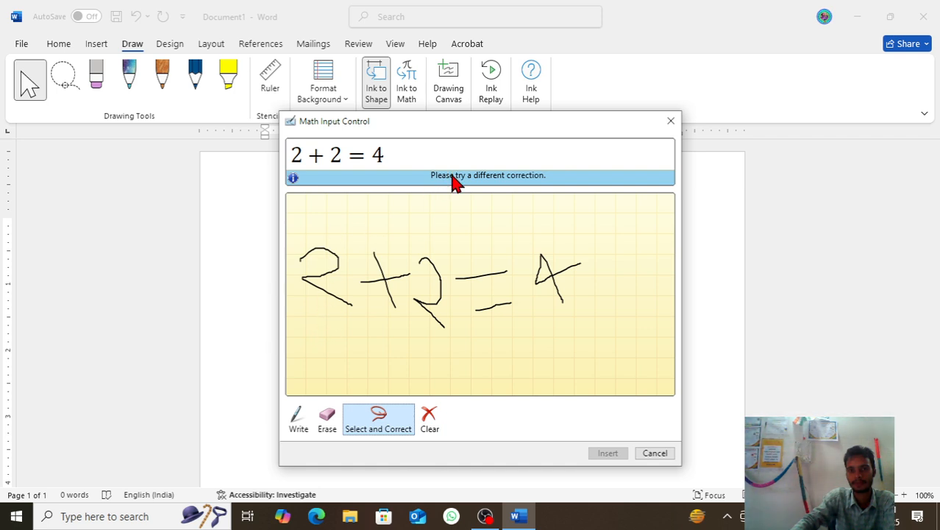
Step: Try to correct the equals sign to Identical To and the 4 to a plus sign
{"action": "left_click", "coordinate": [493, 281]}
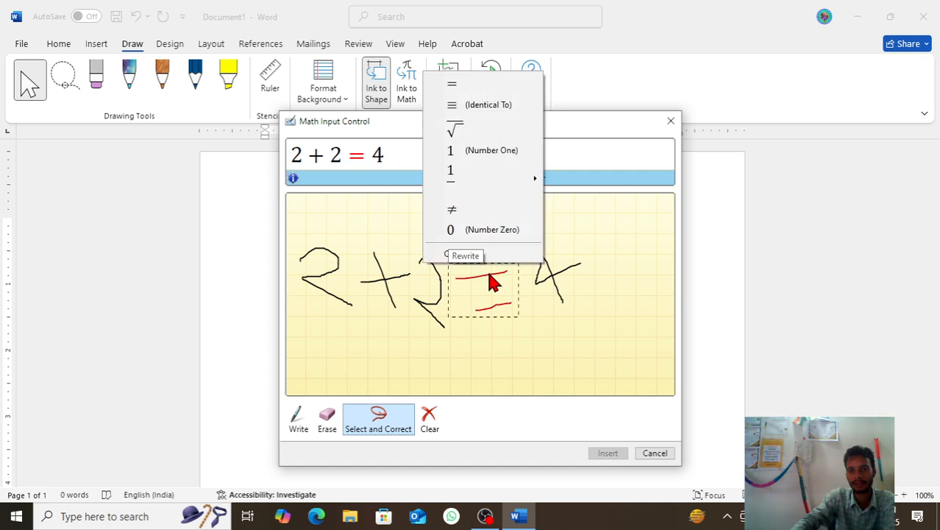
{"action": "left_click", "coordinate": [489, 115]}
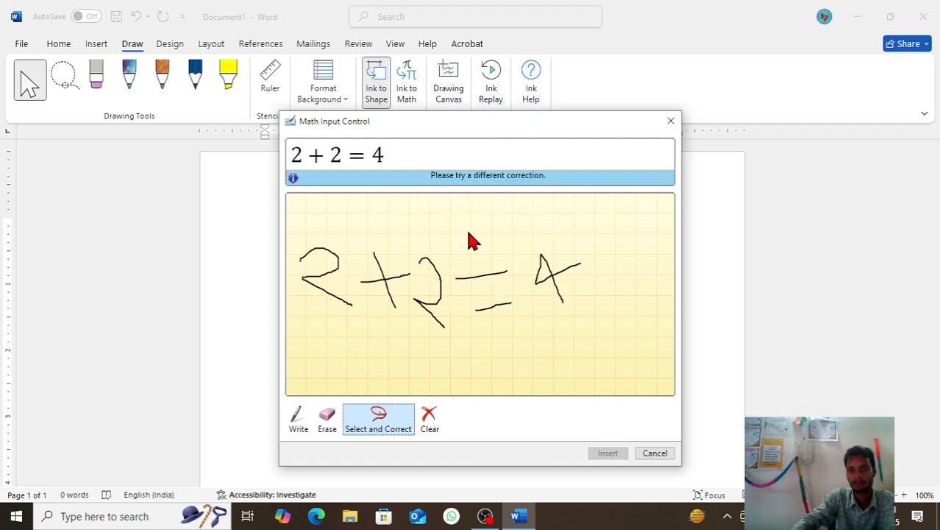
{"action": "left_click", "coordinate": [556, 279]}
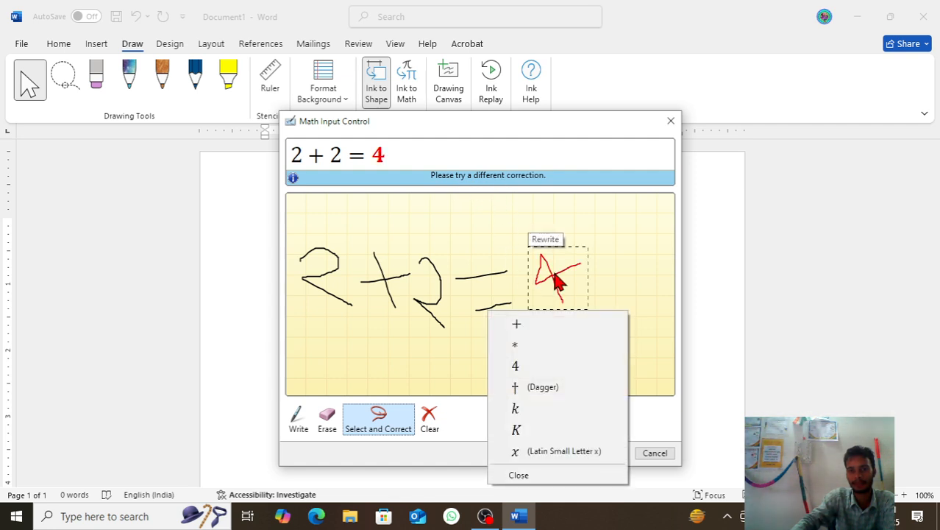
{"action": "left_click", "coordinate": [535, 326]}
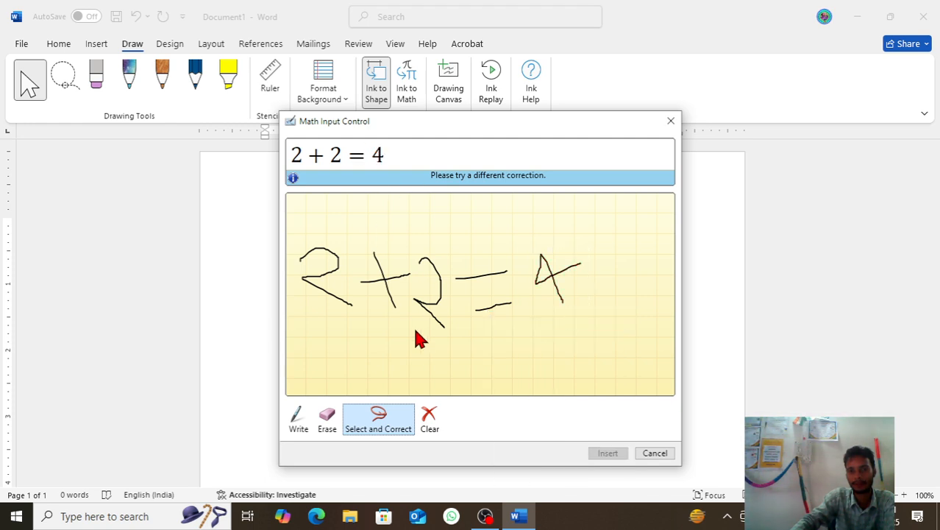
Step: Clear all the ink in the Math Input Control and handwrite the equation 4 + 4 = 8
{"action": "left_click", "coordinate": [443, 416]}
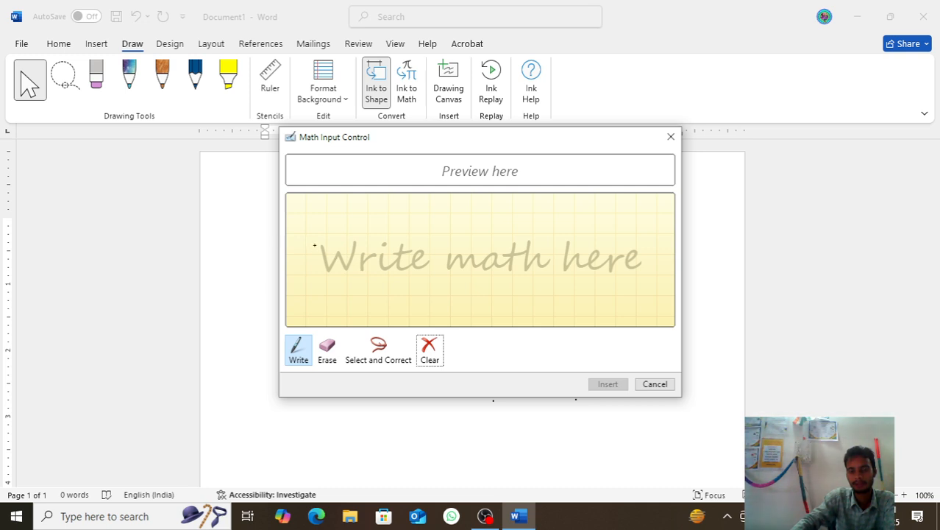
{"action": "mouse_move", "coordinate": [314, 245]}
{"action": "left_mouse_down"}
{"action": "mouse_move", "coordinate": [329, 281]}
{"action": "mouse_move", "coordinate": [346, 269]}
{"action": "left_mouse_up"}
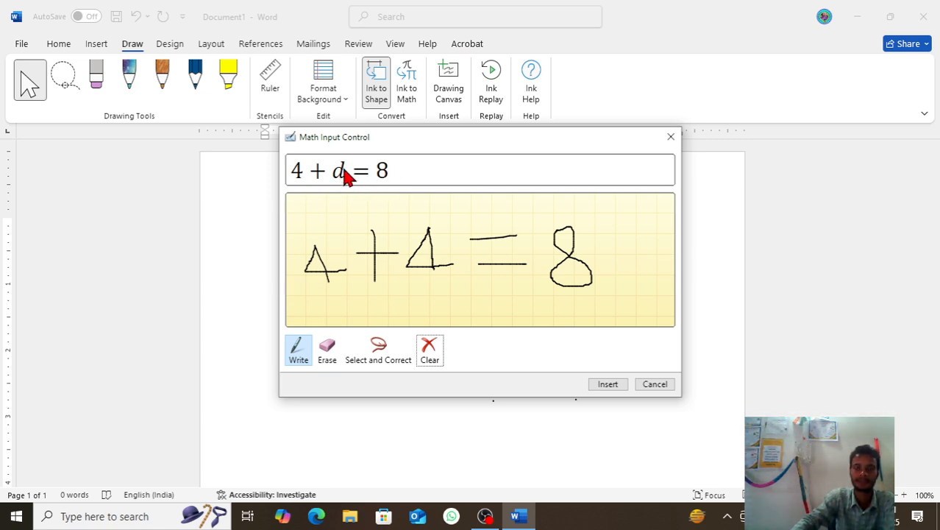
Step: Use Select and Correct on the second handwritten 4 and replace its recognised character with Number One
{"action": "left_click", "coordinate": [390, 346]}
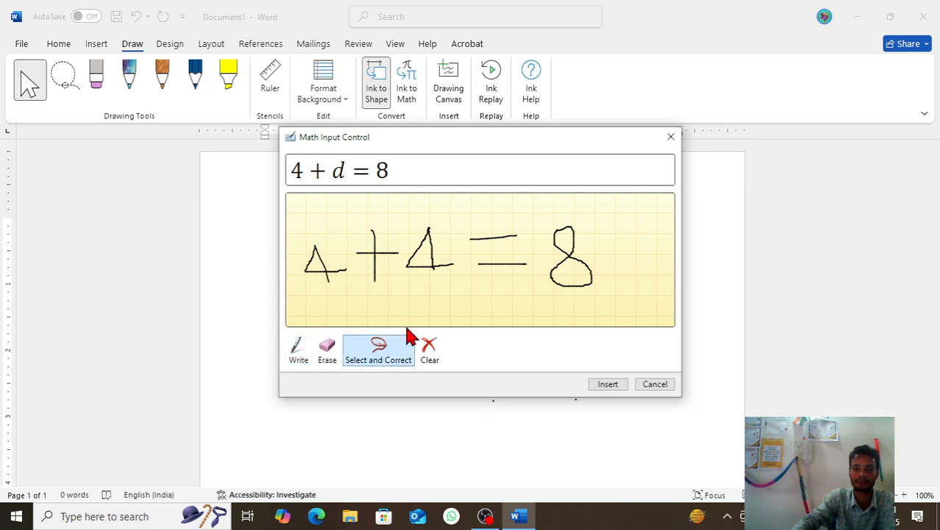
{"action": "left_click", "coordinate": [432, 268]}
{"action": "left_click", "coordinate": [432, 269]}
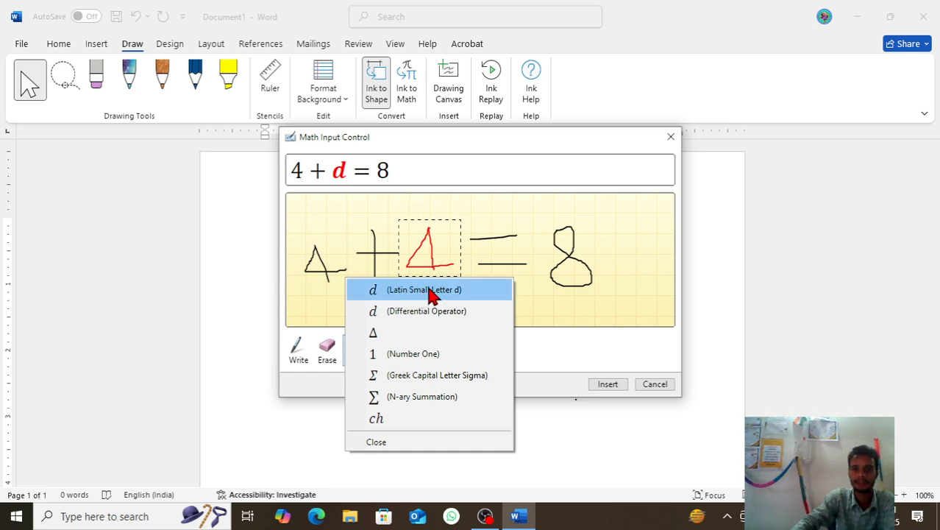
{"action": "left_click", "coordinate": [424, 357]}
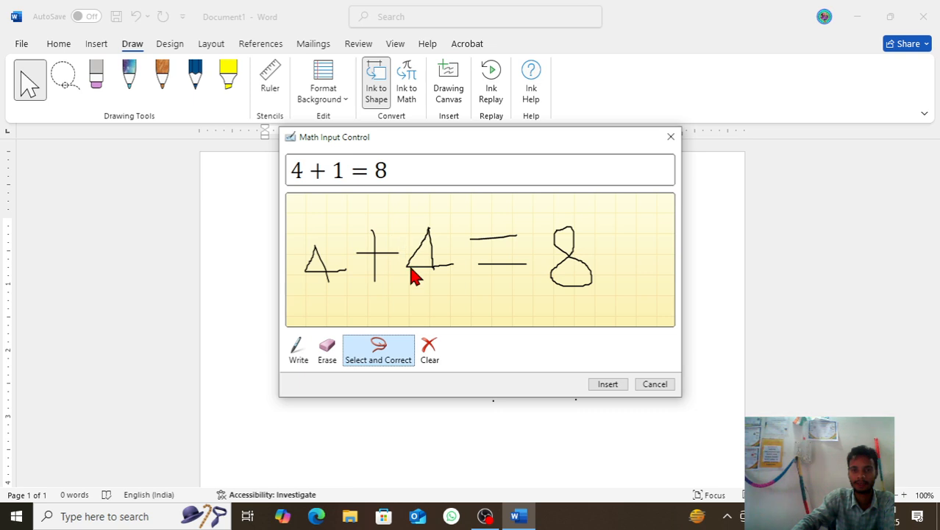
Step: Check the correction alternatives for the second handwritten 4, and keep the final digit as 8
{"action": "left_click", "coordinate": [427, 250]}
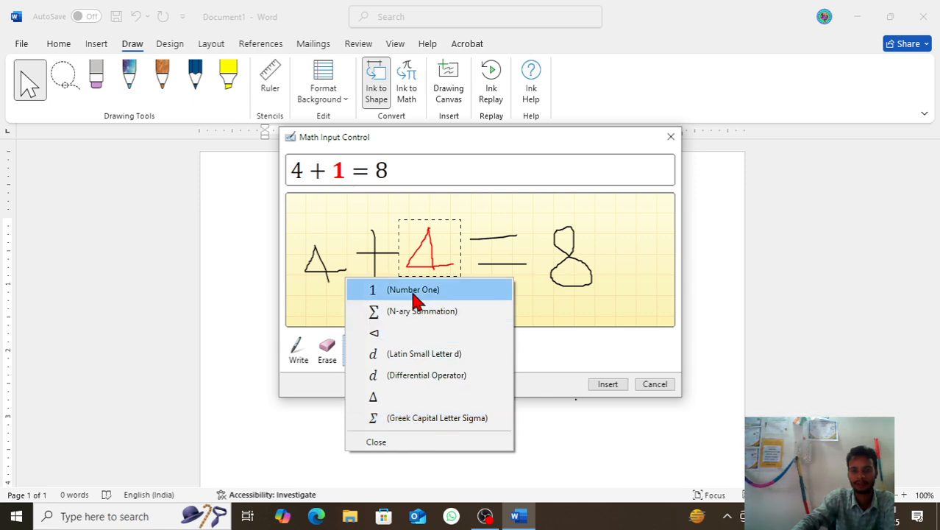
{"action": "left_click", "coordinate": [396, 443]}
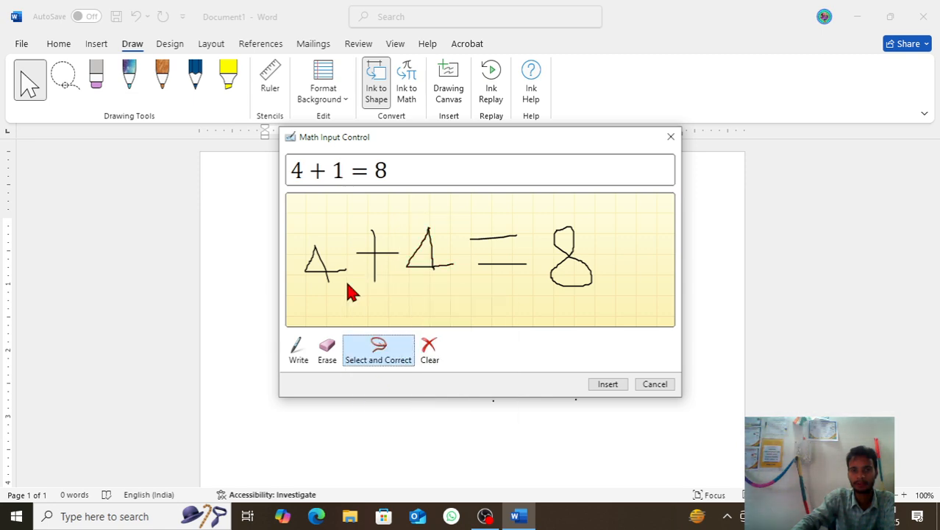
{"action": "left_click", "coordinate": [567, 257]}
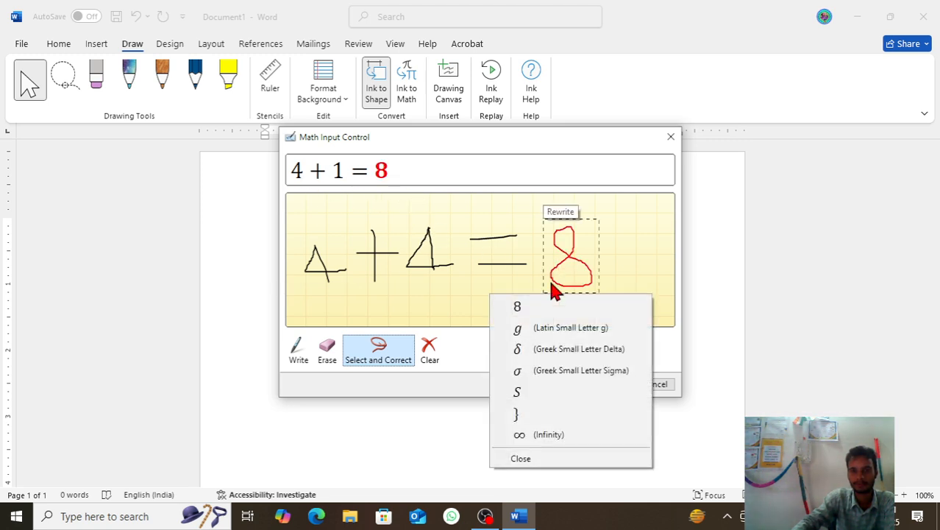
{"action": "left_click", "coordinate": [525, 306]}
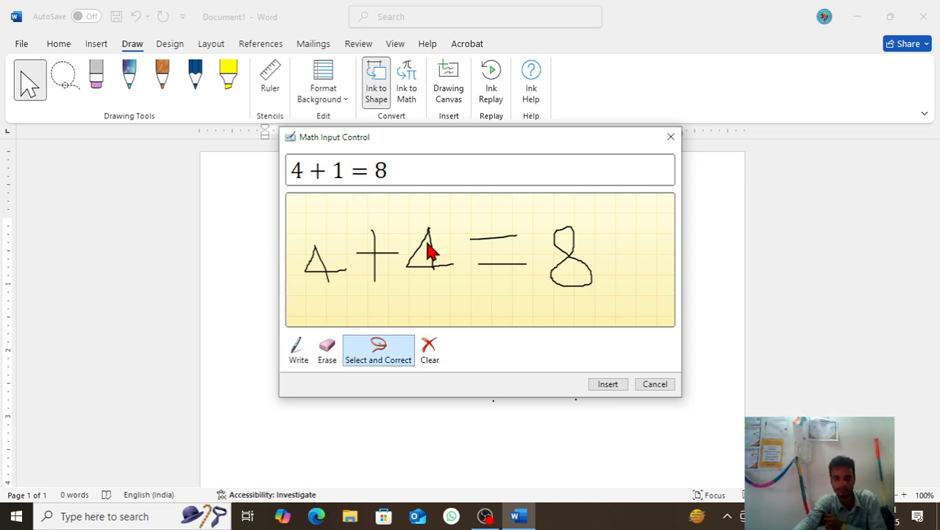
Step: Erase the second handwritten 4 and rewrite it as a clearer 4 between the plus and equals signs
{"action": "left_click", "coordinate": [327, 348]}
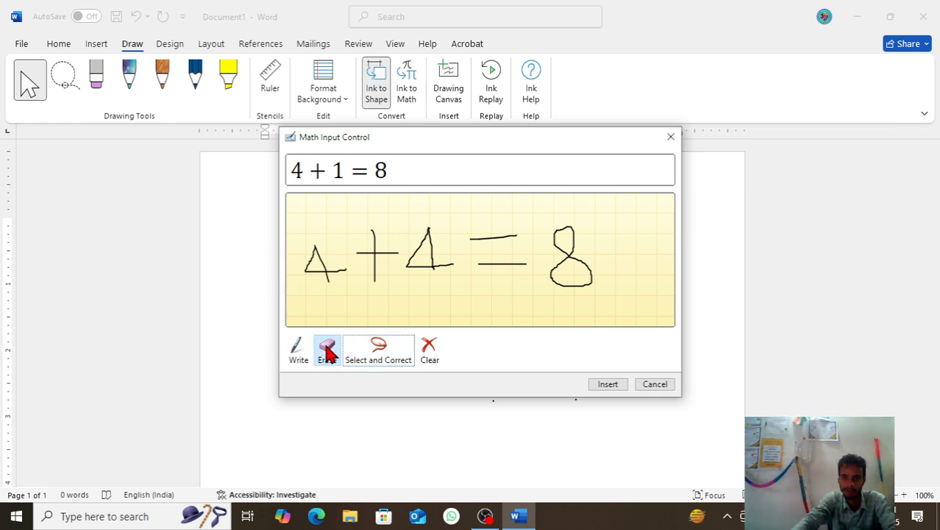
{"action": "left_click_drag", "start_coordinate": [434, 235], "coordinate": [437, 253]}
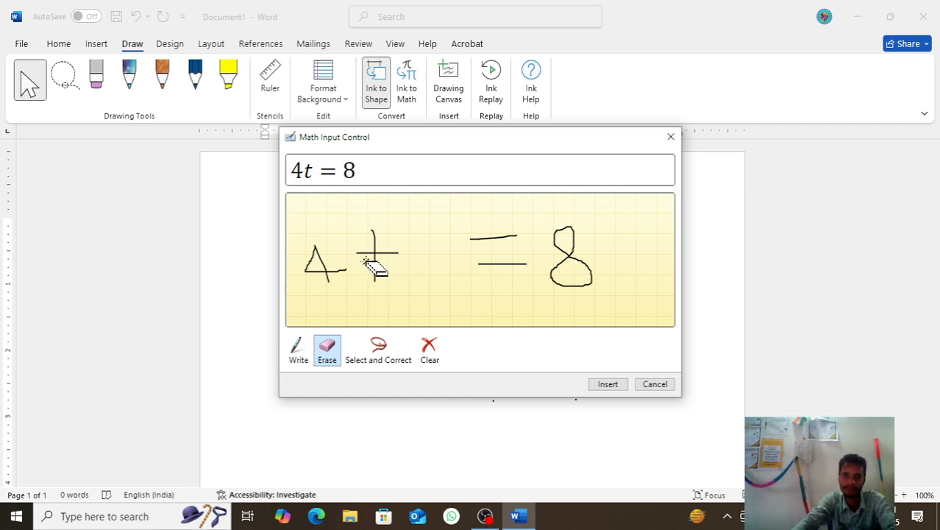
{"action": "left_click", "coordinate": [302, 351]}
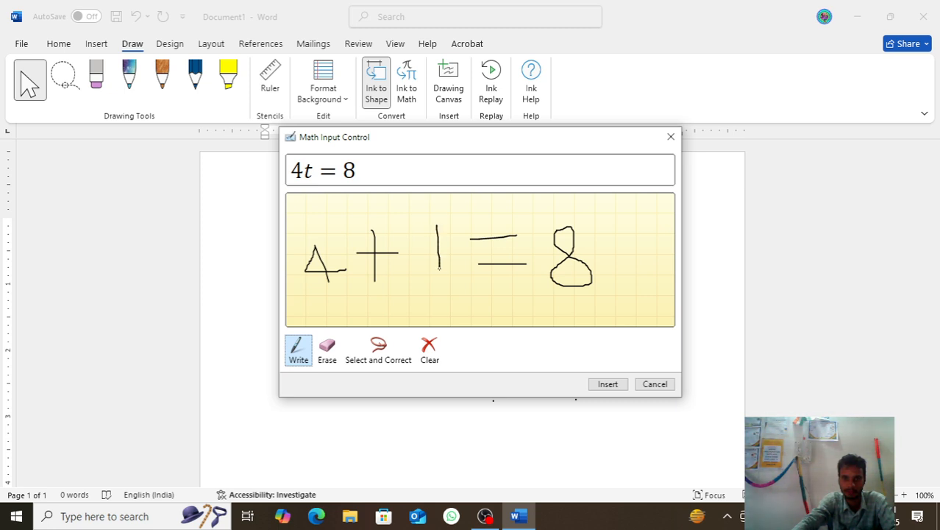
{"action": "left_click_drag", "start_coordinate": [439, 225], "coordinate": [434, 228]}
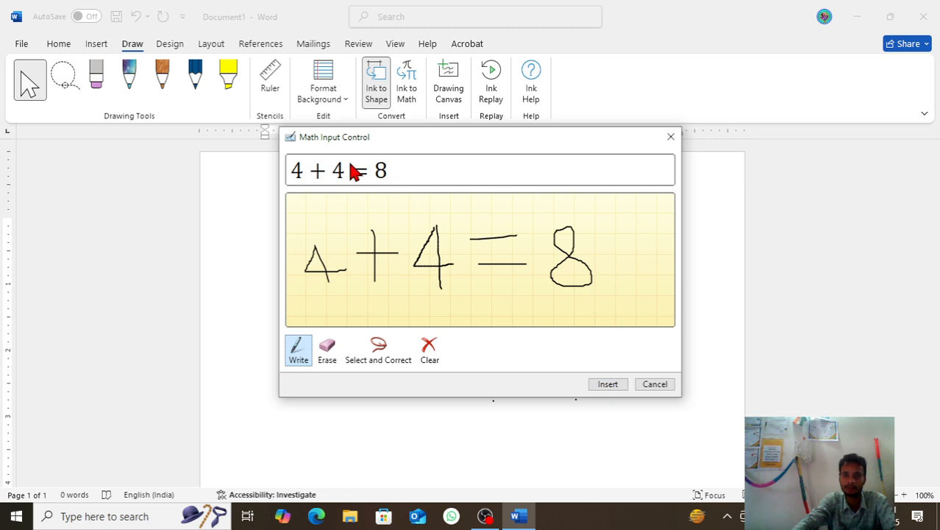
Step: Move the Math Input Control aside and insert the equation 4 + 4 = 8 into the document
{"action": "left_click_drag", "start_coordinate": [394, 141], "coordinate": [578, 192]}
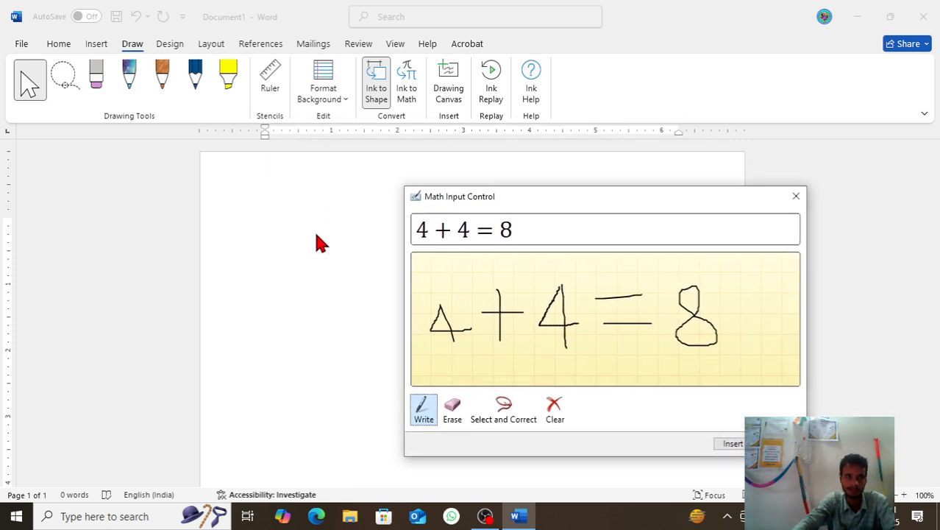
{"action": "left_click", "coordinate": [730, 445]}
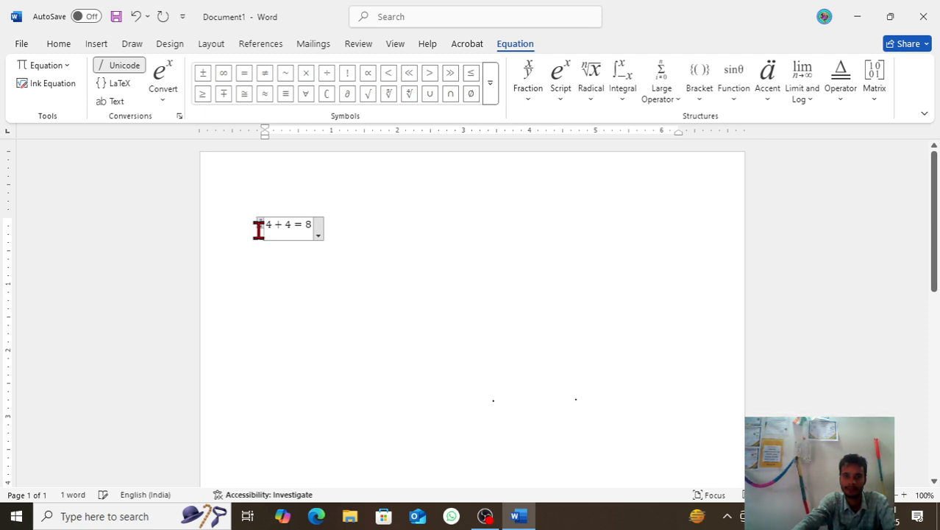
Step: Review the inserted equation's options, the built-in equation gallery and the equation editing tools
{"action": "left_click", "coordinate": [318, 236]}
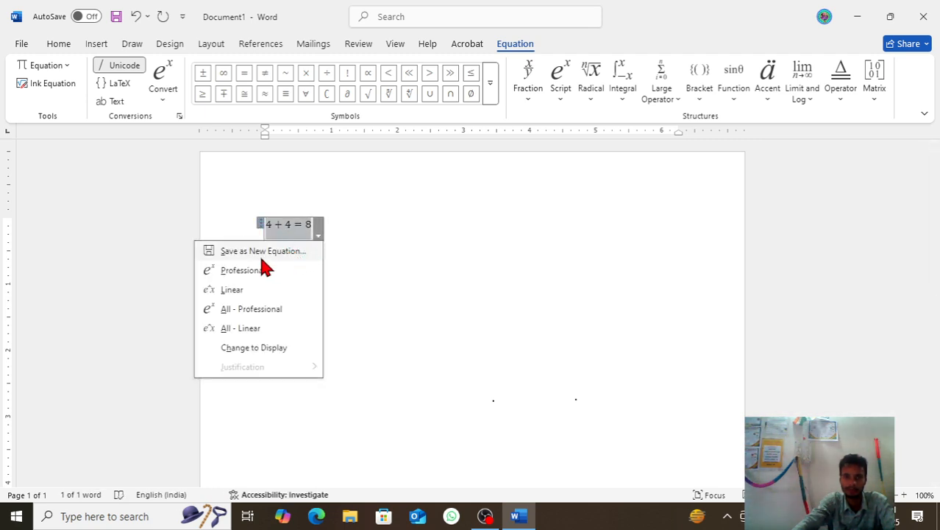
{"action": "key", "text": "Escape"}
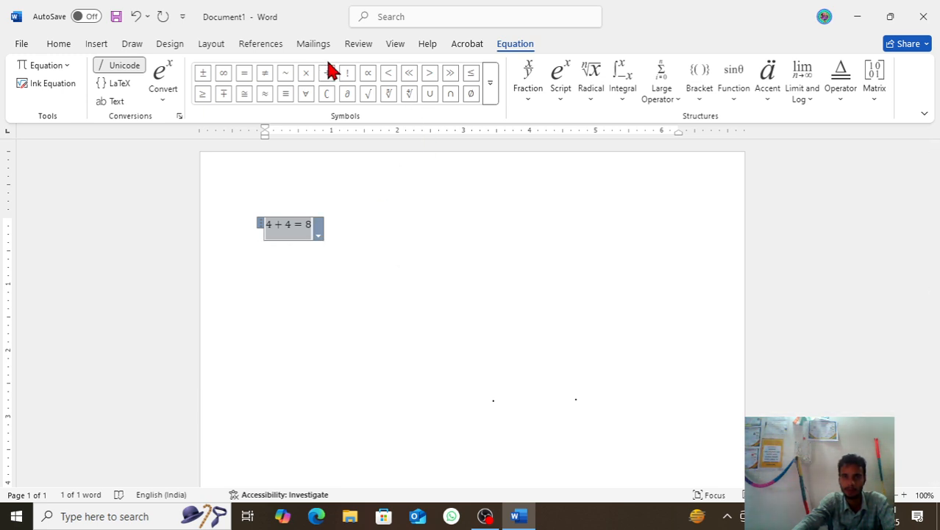
{"action": "left_click", "coordinate": [96, 44]}
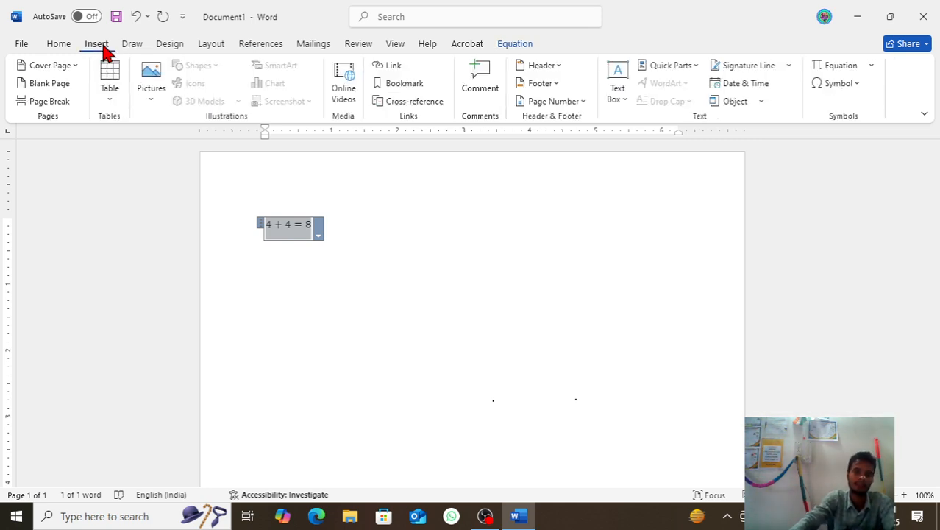
{"action": "left_click", "coordinate": [873, 65]}
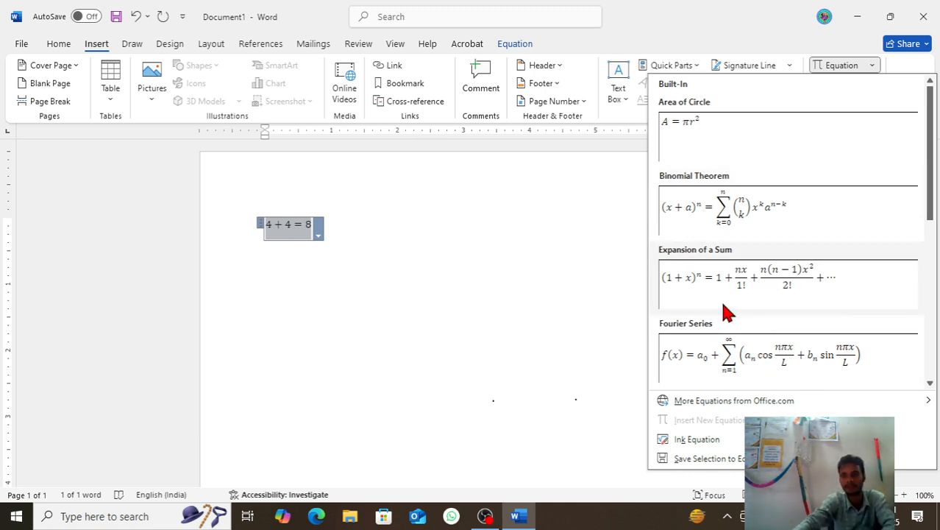
{"action": "left_click", "coordinate": [589, 243]}
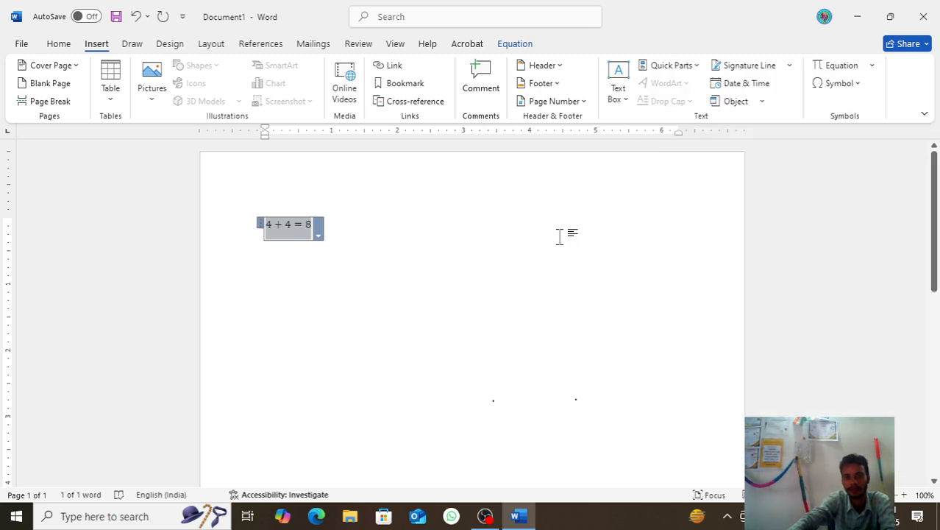
{"action": "left_click", "coordinate": [514, 45]}
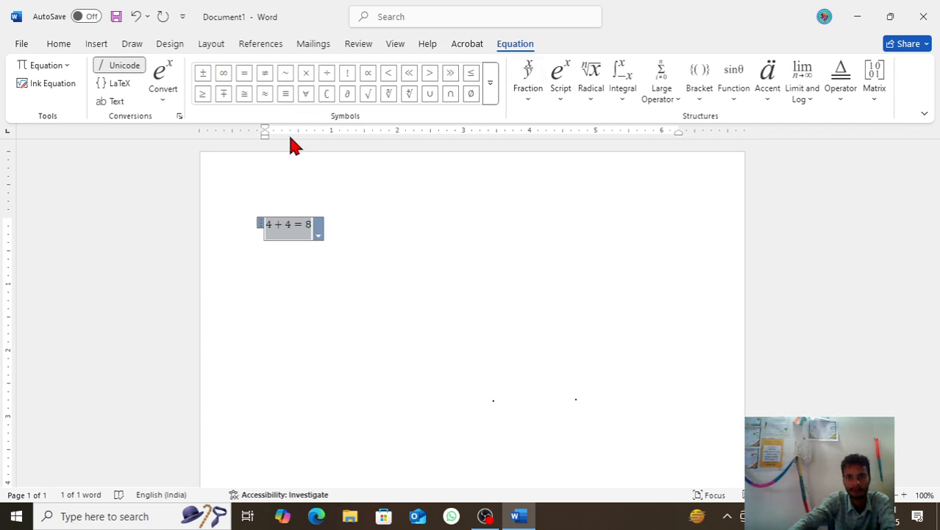
{"action": "left_click", "coordinate": [369, 235]}
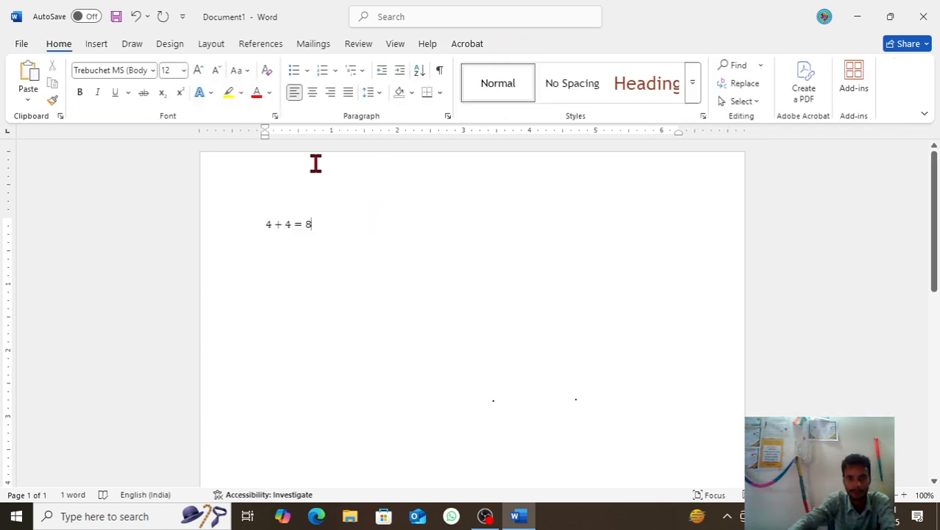
Step: Select the equation together with the stray ink dots and delete them from the page
{"action": "left_click", "coordinate": [306, 228]}
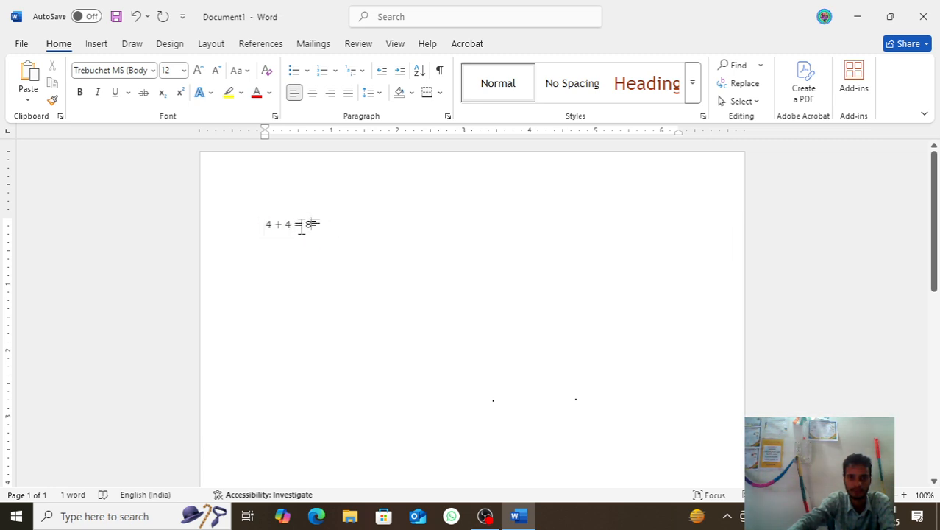
{"action": "left_click_drag", "start_coordinate": [310, 223], "coordinate": [245, 234]}
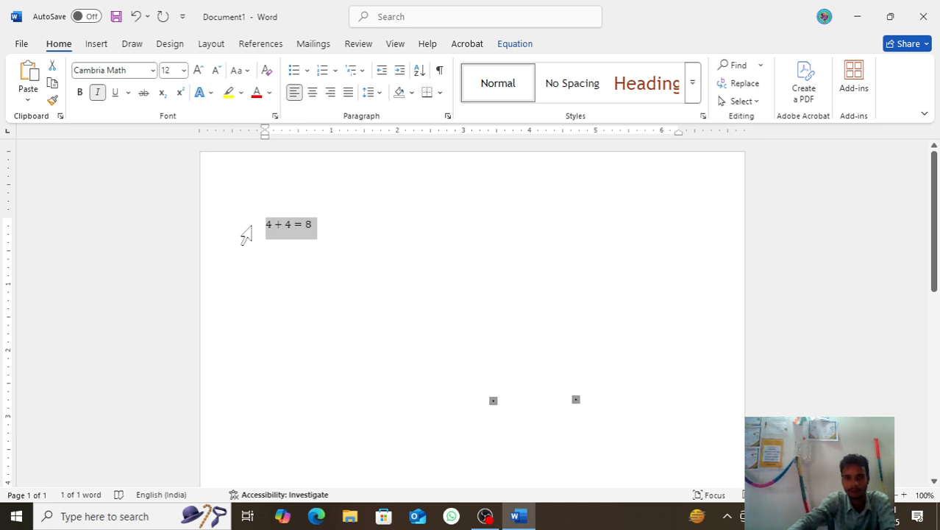
{"action": "key", "text": "Delete"}
Step: Insert a drawing canvas and handwrite a 2 and an 8 on it with the brown textured pen
{"action": "left_click", "coordinate": [136, 45]}
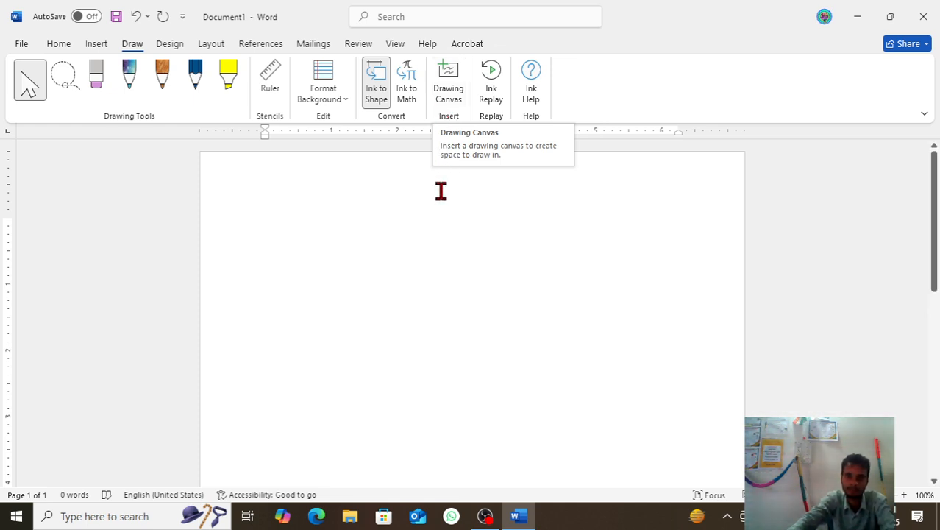
{"action": "left_click", "coordinate": [449, 101]}
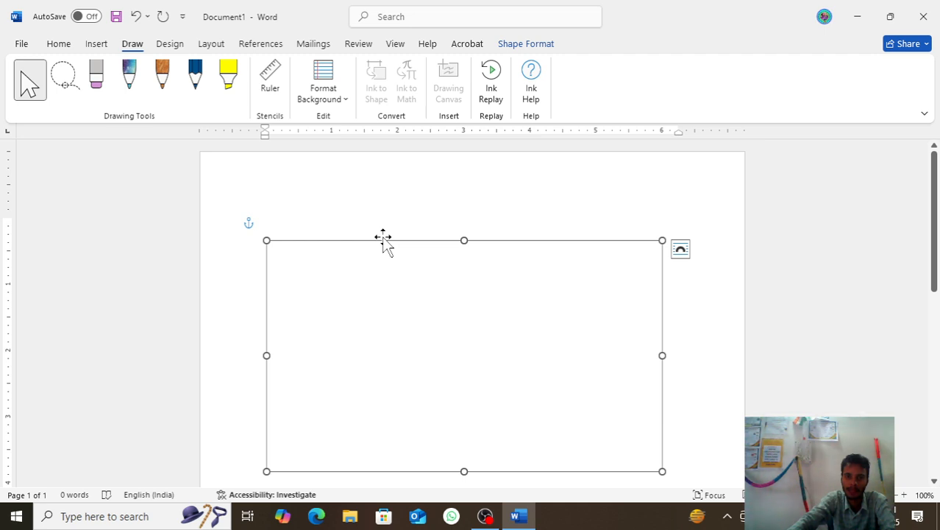
{"action": "left_click", "coordinate": [162, 80]}
{"action": "mouse_move", "coordinate": [292, 262]}
{"action": "left_mouse_down"}
{"action": "mouse_move", "coordinate": [269, 326]}
{"action": "mouse_move", "coordinate": [362, 370]}
{"action": "left_mouse_up"}
{"action": "mouse_move", "coordinate": [385, 287]}
{"action": "left_mouse_down"}
{"action": "mouse_move", "coordinate": [459, 390]}
{"action": "mouse_move", "coordinate": [398, 296]}
{"action": "left_mouse_up"}
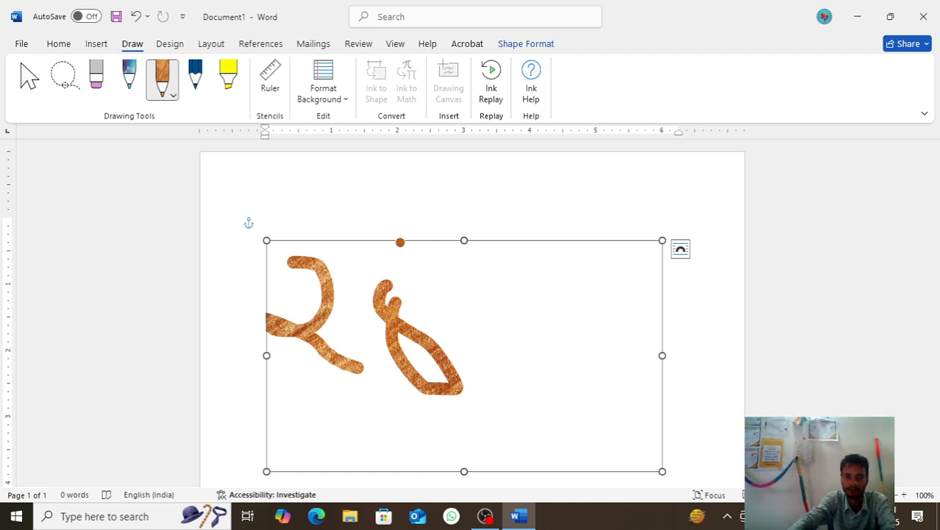
Step: Fill the drawing canvas with standard green and move it slightly up the page
{"action": "left_click", "coordinate": [535, 44]}
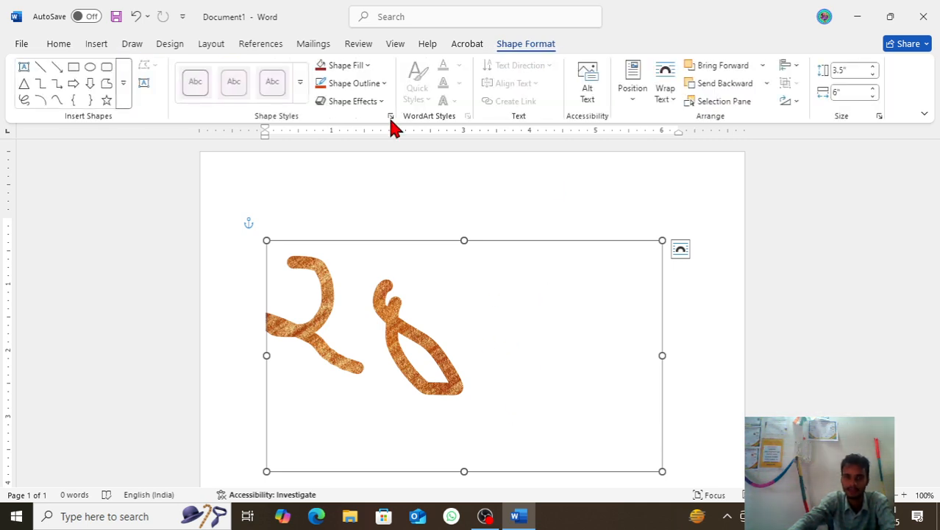
{"action": "left_click", "coordinate": [347, 65]}
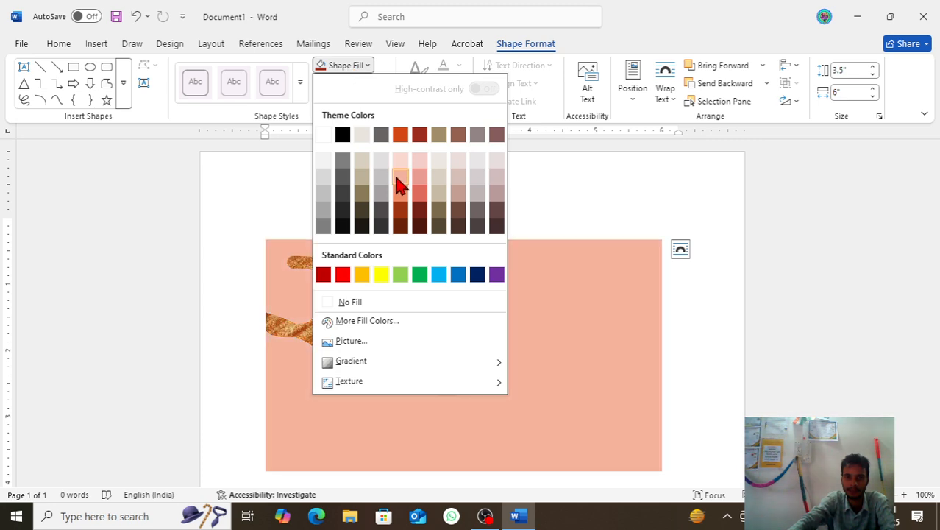
{"action": "left_click", "coordinate": [420, 274]}
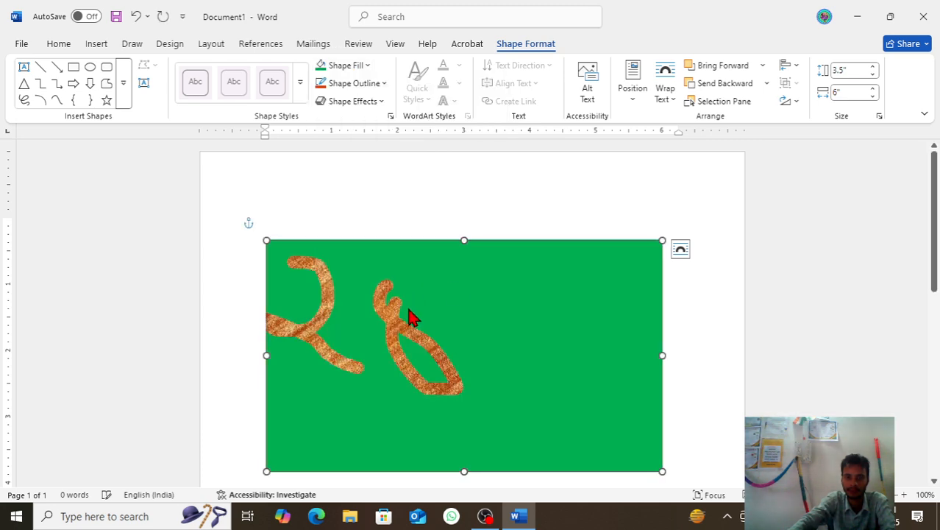
{"action": "left_click_drag", "start_coordinate": [425, 239], "coordinate": [420, 218]}
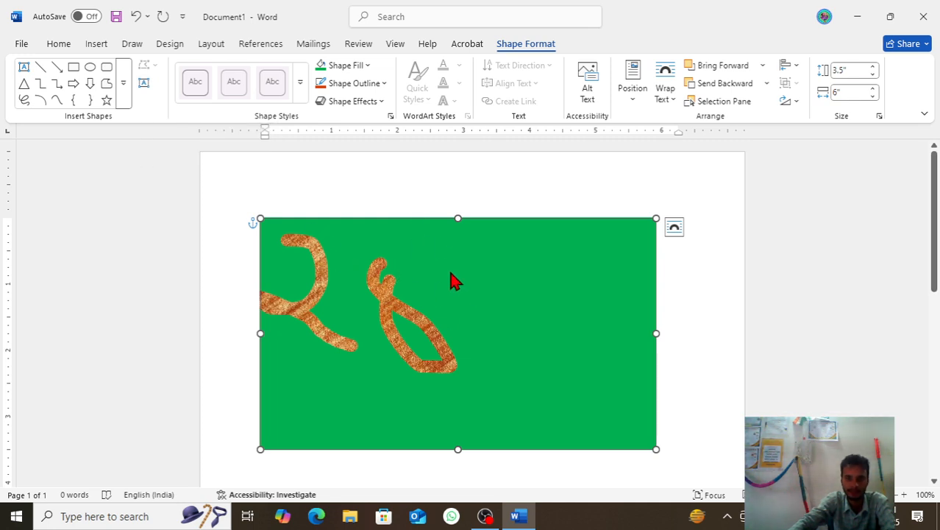
Step: Review the drawing canvas's object options, including its text wrapping choices
{"action": "right_click", "coordinate": [432, 226]}
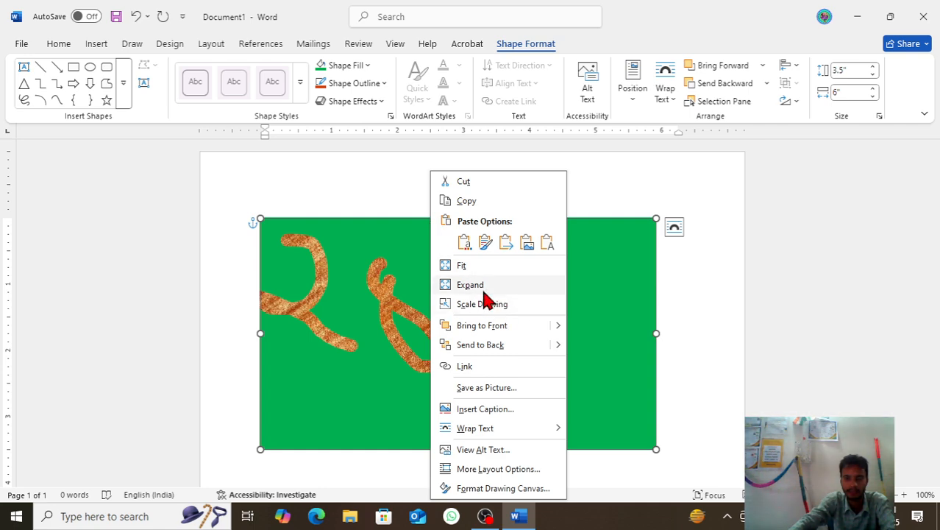
{"action": "mouse_move", "coordinate": [526, 436]}
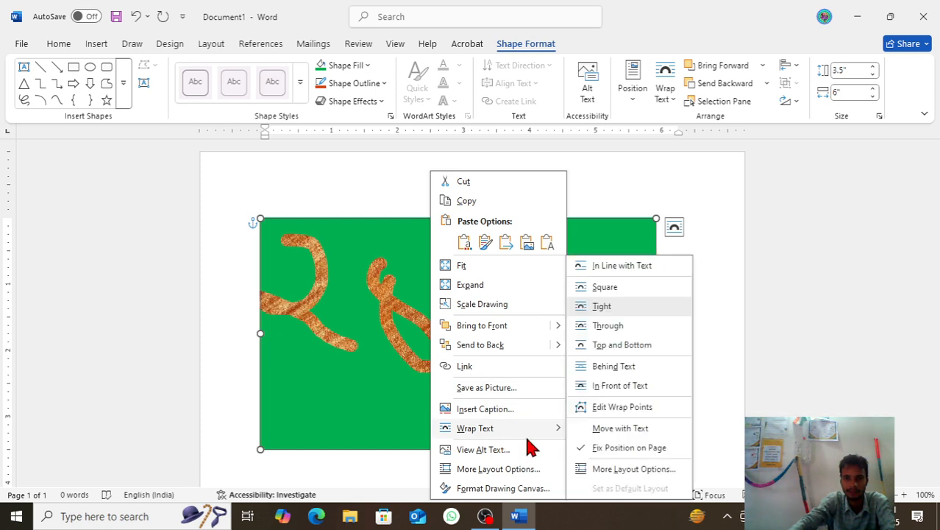
{"action": "left_click", "coordinate": [363, 396]}
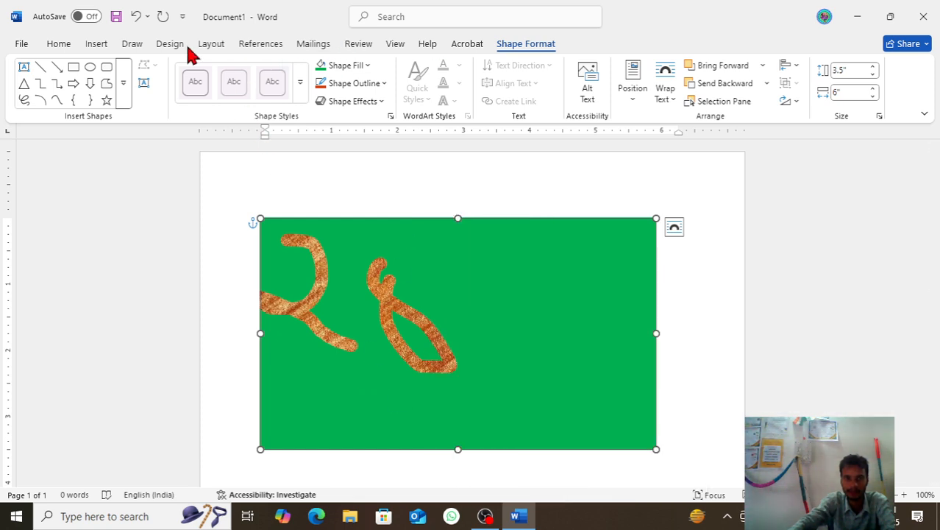
Step: Handwrite a 2 and a vertical stroke on the green canvas with the dark blue pencil
{"action": "left_click", "coordinate": [137, 45]}
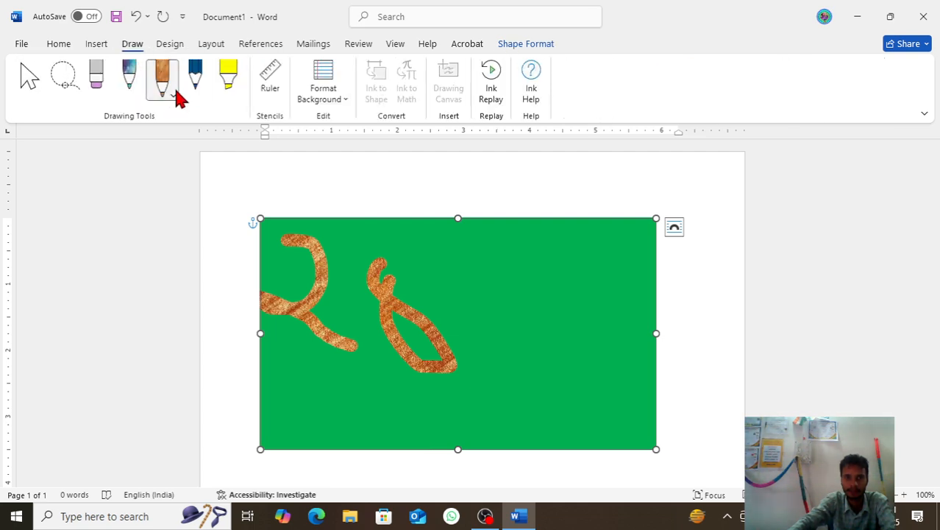
{"action": "left_click", "coordinate": [195, 80]}
{"action": "mouse_move", "coordinate": [414, 269]}
{"action": "left_mouse_down"}
{"action": "mouse_move", "coordinate": [443, 275]}
{"action": "mouse_move", "coordinate": [425, 304]}
{"action": "mouse_move", "coordinate": [489, 326]}
{"action": "left_mouse_up"}
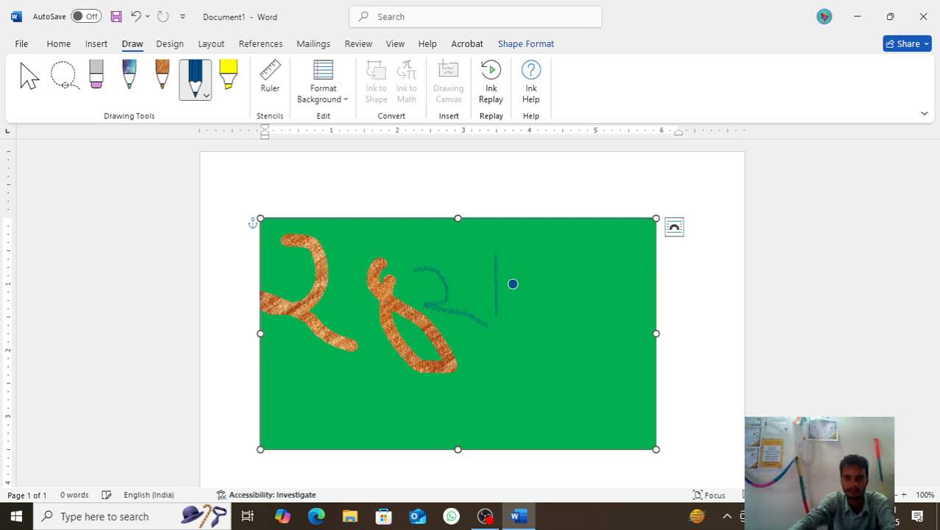
Step: Check the pencil's thickness and color choices, and delete the drawing canvas from the page
{"action": "left_click", "coordinate": [206, 96]}
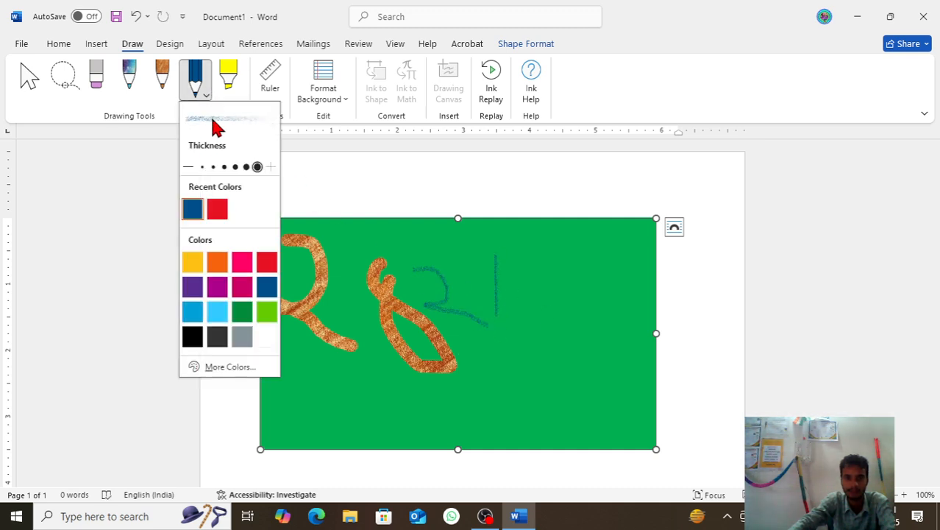
{"action": "left_click", "coordinate": [378, 253]}
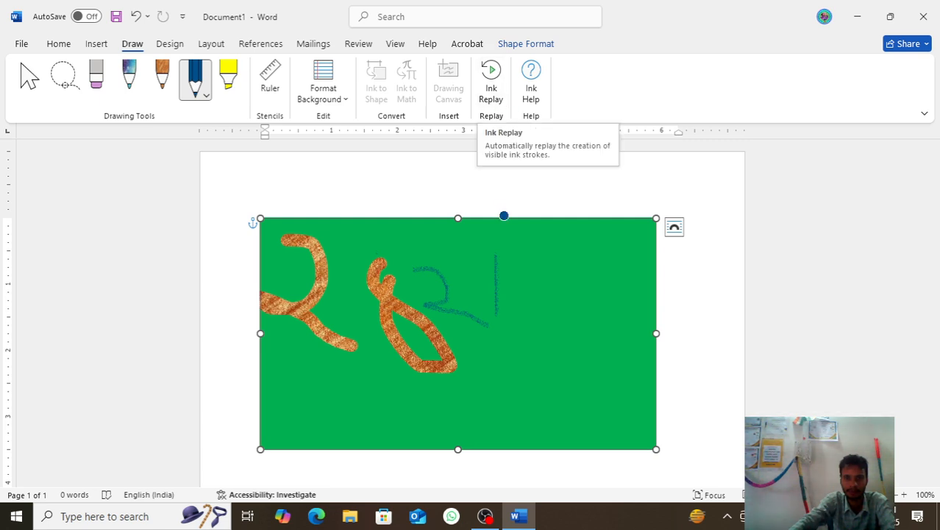
{"action": "key", "text": "Delete"}
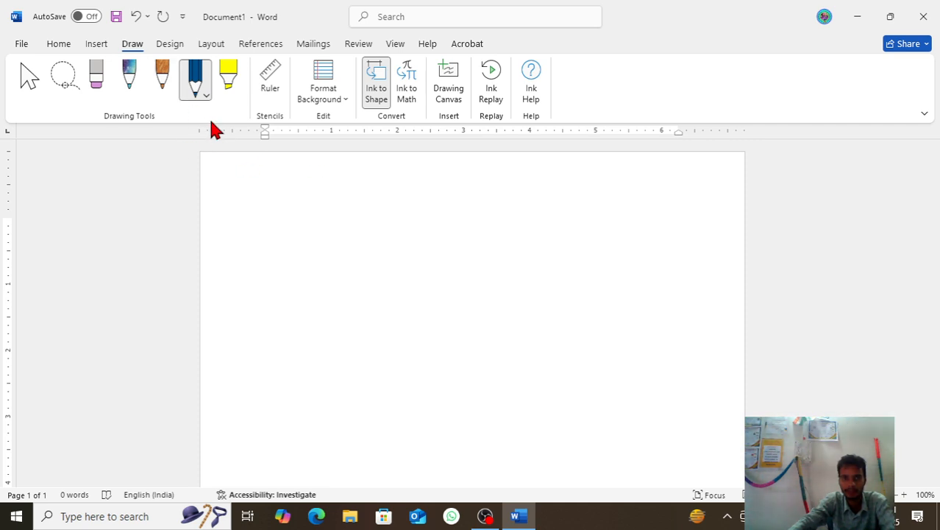
Step: Set the brown textured pen to the dark red textured color and handwrite "राम" with its headline stroke on the blank page
{"action": "left_click", "coordinate": [163, 76]}
{"action": "left_click", "coordinate": [168, 91]}
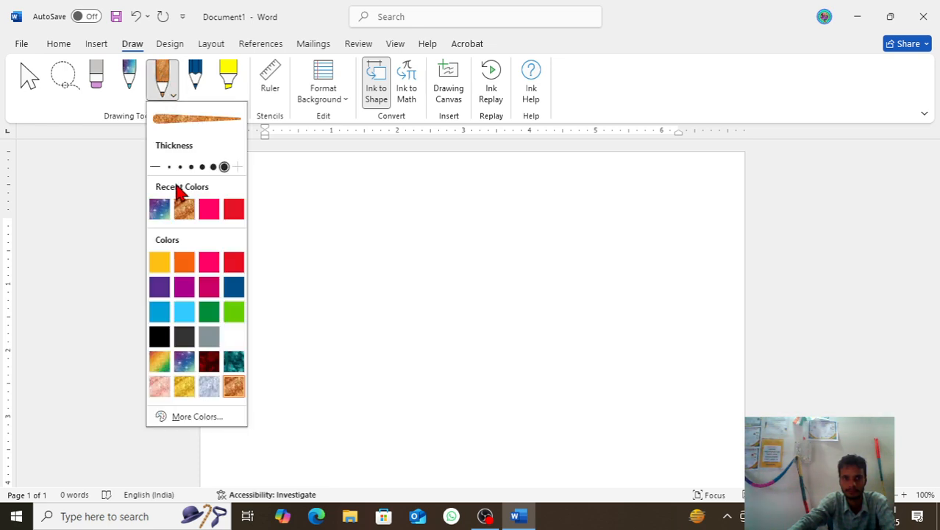
{"action": "left_click", "coordinate": [209, 361]}
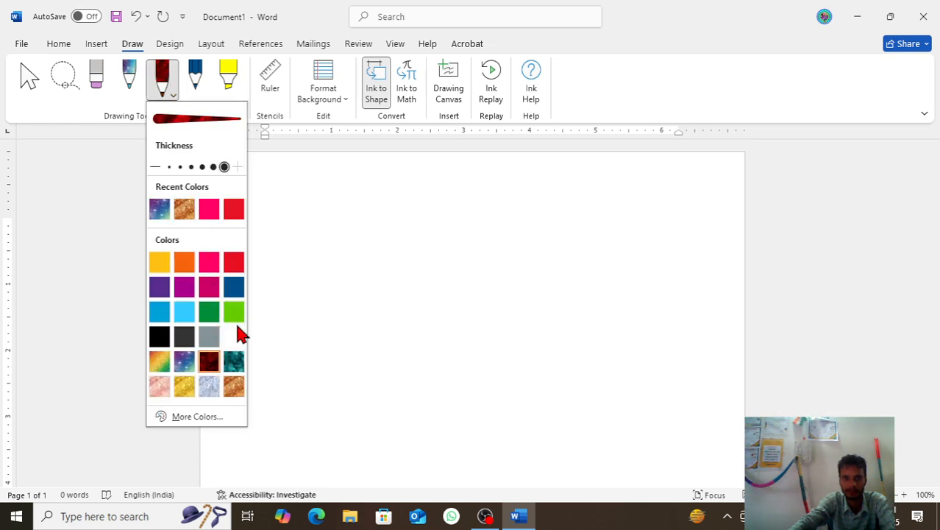
{"action": "mouse_move", "coordinate": [265, 228]}
{"action": "left_mouse_down"}
{"action": "mouse_move", "coordinate": [275, 227]}
{"action": "mouse_move", "coordinate": [276, 294]}
{"action": "mouse_move", "coordinate": [315, 346]}
{"action": "left_mouse_up"}
{"action": "left_click_drag", "start_coordinate": [356, 221], "coordinate": [356, 351]}
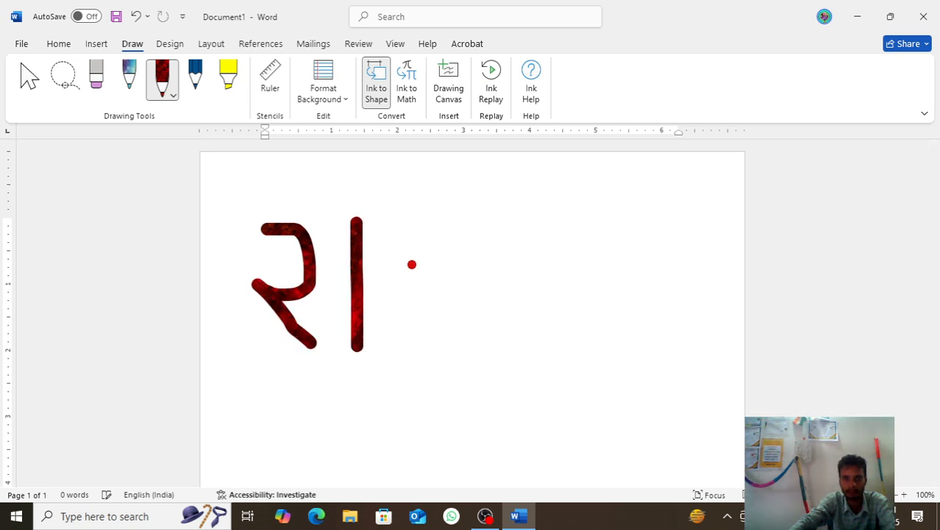
{"action": "mouse_move", "coordinate": [415, 225]}
{"action": "left_mouse_down"}
{"action": "mouse_move", "coordinate": [429, 355]}
{"action": "mouse_move", "coordinate": [444, 297]}
{"action": "mouse_move", "coordinate": [468, 297]}
{"action": "mouse_move", "coordinate": [475, 242]}
{"action": "mouse_move", "coordinate": [486, 321]}
{"action": "left_mouse_up"}
{"action": "left_click_drag", "start_coordinate": [282, 223], "coordinate": [496, 221]}
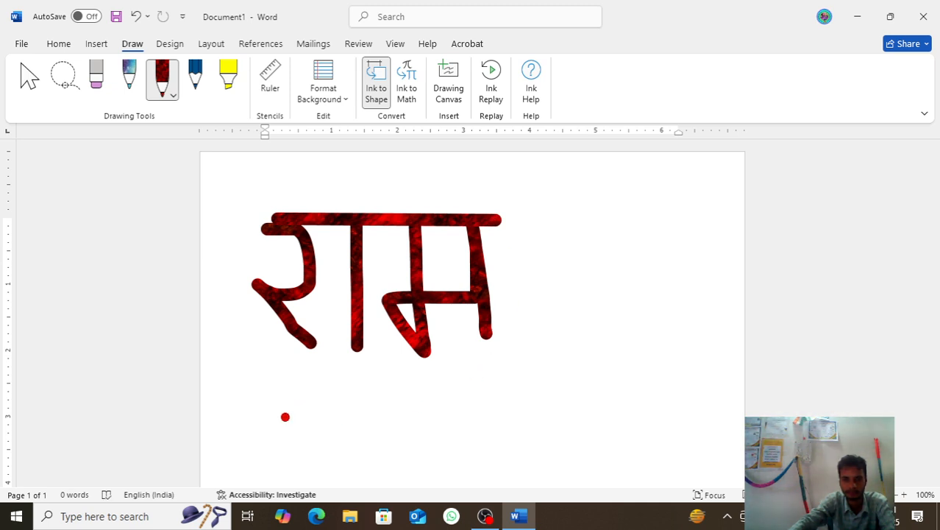
Step: Handwrite "Jai" and a Y below the Hindi word in dark red, followed by a vertical stroke and an up arrow shape
{"action": "mouse_move", "coordinate": [282, 405]}
{"action": "left_mouse_down"}
{"action": "mouse_move", "coordinate": [296, 419]}
{"action": "mouse_move", "coordinate": [291, 475]}
{"action": "mouse_move", "coordinate": [255, 462]}
{"action": "left_mouse_up"}
{"action": "mouse_move", "coordinate": [333, 449]}
{"action": "left_mouse_down"}
{"action": "mouse_move", "coordinate": [331, 480]}
{"action": "mouse_move", "coordinate": [373, 450]}
{"action": "mouse_move", "coordinate": [389, 481]}
{"action": "left_mouse_up"}
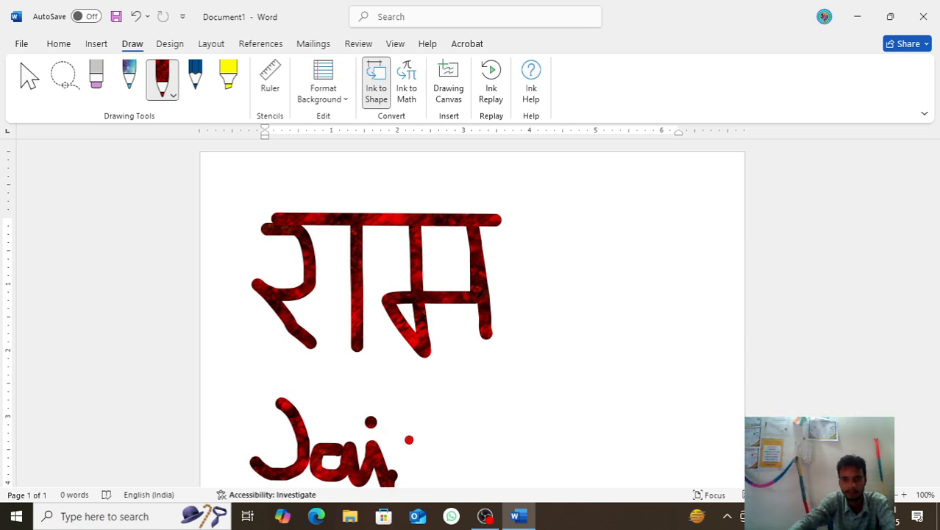
{"action": "mouse_move", "coordinate": [391, 429]}
{"action": "left_mouse_down"}
{"action": "mouse_move", "coordinate": [421, 447]}
{"action": "mouse_move", "coordinate": [454, 412]}
{"action": "mouse_move", "coordinate": [443, 484]}
{"action": "left_mouse_up"}
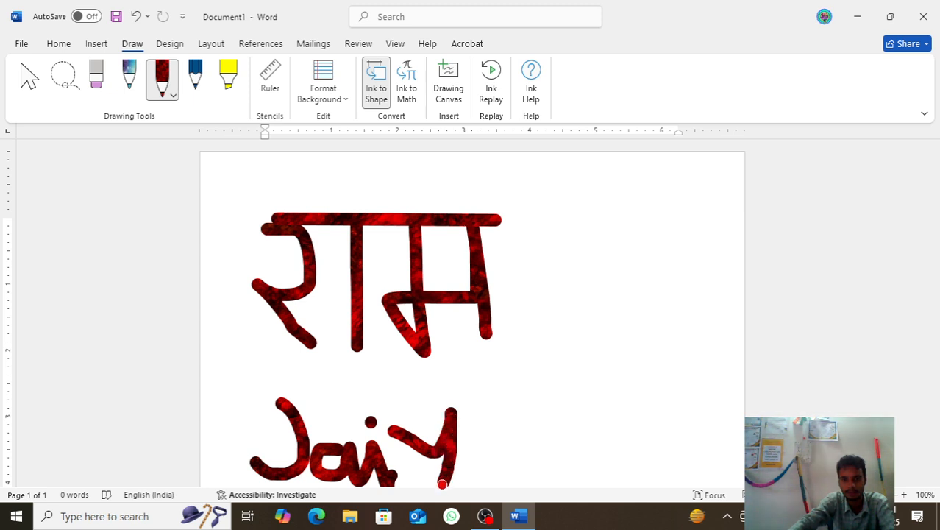
{"action": "left_click_drag", "start_coordinate": [492, 407], "coordinate": [507, 482]}
{"action": "mouse_move", "coordinate": [500, 410]}
{"action": "left_mouse_down"}
{"action": "mouse_move", "coordinate": [531, 418]}
{"action": "mouse_move", "coordinate": [508, 446]}
{"action": "mouse_move", "coordinate": [549, 471]}
{"action": "mouse_move", "coordinate": [516, 482]}
{"action": "left_mouse_up"}
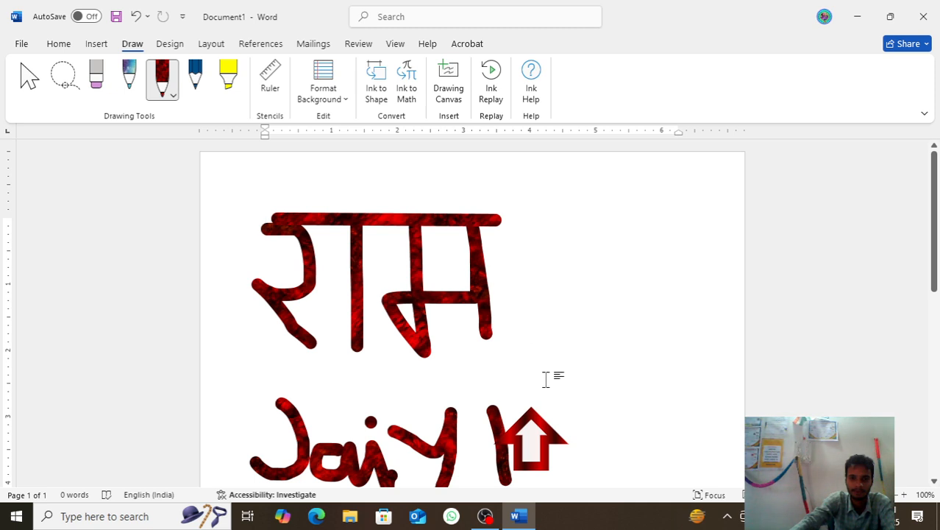
{"action": "scroll", "coordinate": [523, 390], "scroll_direction": "down", "scroll_amount": 1}
{"action": "scroll", "coordinate": [551, 405], "scroll_direction": "up", "scroll_amount": 1}
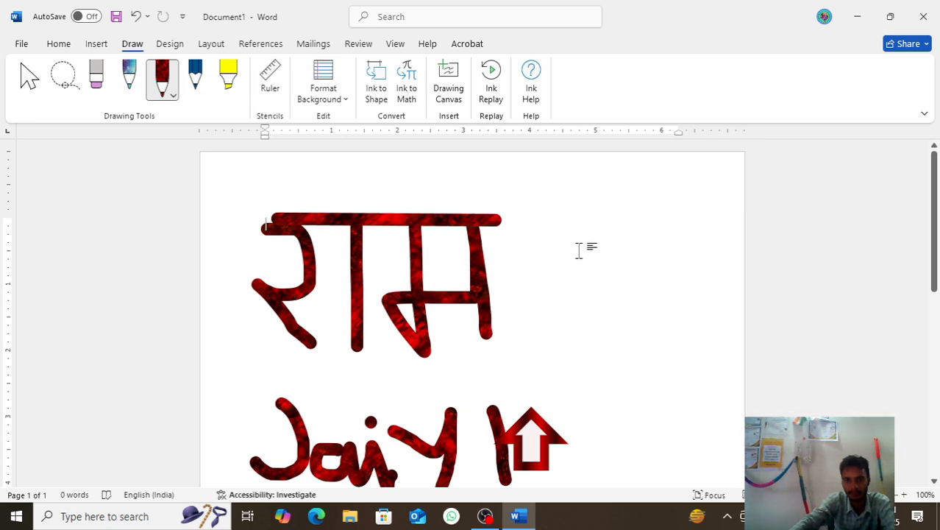
Step: Switch the pen to the galaxy color and handwrite "I Love" beside the Hindi word
{"action": "left_click", "coordinate": [171, 95]}
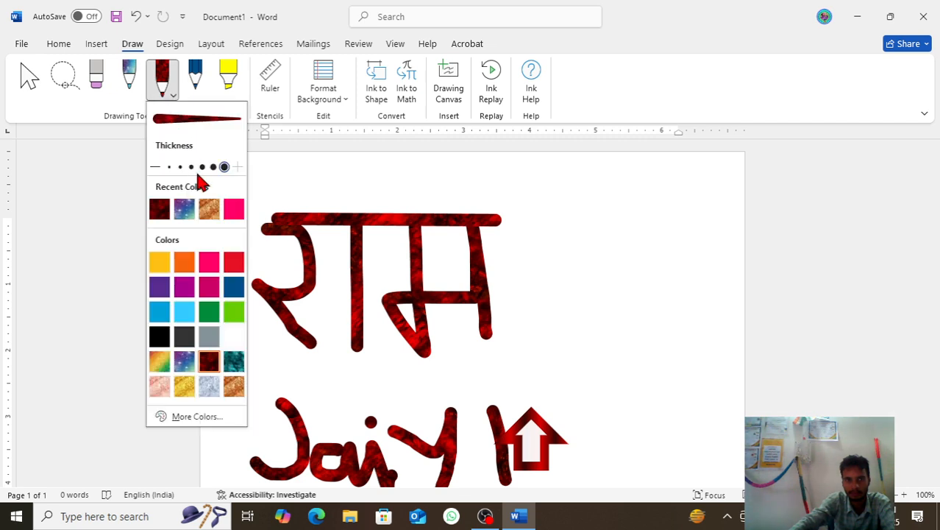
{"action": "left_click", "coordinate": [190, 211]}
{"action": "left_click_drag", "start_coordinate": [521, 247], "coordinate": [523, 307]}
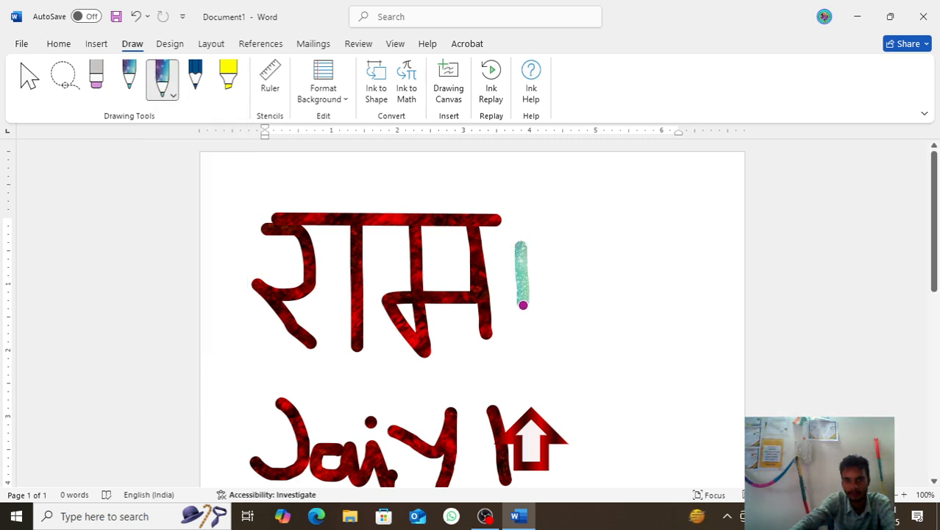
{"action": "mouse_move", "coordinate": [558, 243]}
{"action": "left_mouse_down"}
{"action": "mouse_move", "coordinate": [566, 288]}
{"action": "mouse_move", "coordinate": [626, 295]}
{"action": "left_mouse_up"}
{"action": "mouse_move", "coordinate": [643, 262]}
{"action": "left_mouse_down"}
{"action": "mouse_move", "coordinate": [659, 300]}
{"action": "mouse_move", "coordinate": [662, 259]}
{"action": "mouse_move", "coordinate": [709, 274]}
{"action": "mouse_move", "coordinate": [725, 214]}
{"action": "left_mouse_up"}
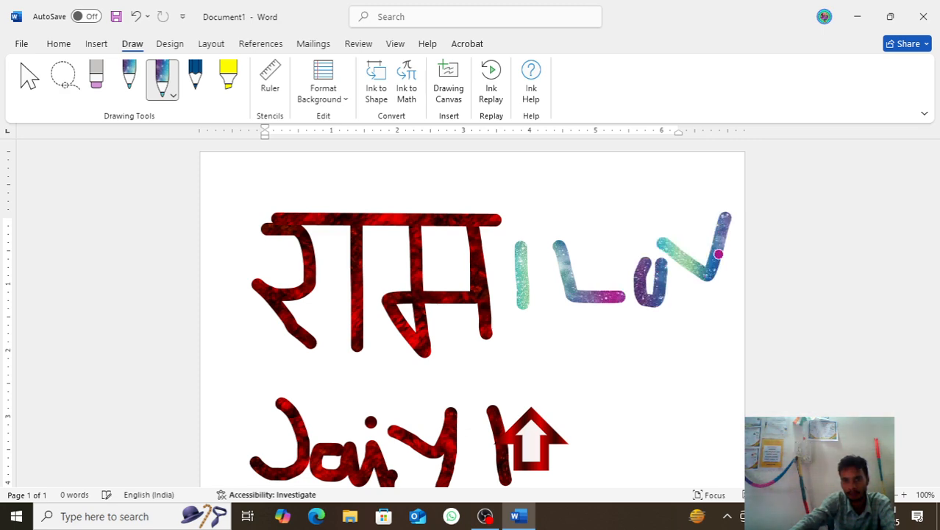
{"action": "mouse_move", "coordinate": [722, 275]}
{"action": "left_mouse_down"}
{"action": "mouse_move", "coordinate": [736, 243]}
{"action": "mouse_move", "coordinate": [751, 279]}
{"action": "left_mouse_up"}
Step: Handwrite "My" with the galaxy pen under "I Love", and a further word beneath it
{"action": "mouse_move", "coordinate": [515, 371]}
{"action": "left_mouse_down"}
{"action": "mouse_move", "coordinate": [517, 389]}
{"action": "mouse_move", "coordinate": [543, 364]}
{"action": "mouse_move", "coordinate": [565, 368]}
{"action": "mouse_move", "coordinate": [568, 384]}
{"action": "left_mouse_up"}
{"action": "mouse_move", "coordinate": [583, 335]}
{"action": "left_mouse_down"}
{"action": "mouse_move", "coordinate": [604, 364]}
{"action": "mouse_move", "coordinate": [614, 412]}
{"action": "mouse_move", "coordinate": [688, 365]}
{"action": "left_mouse_up"}
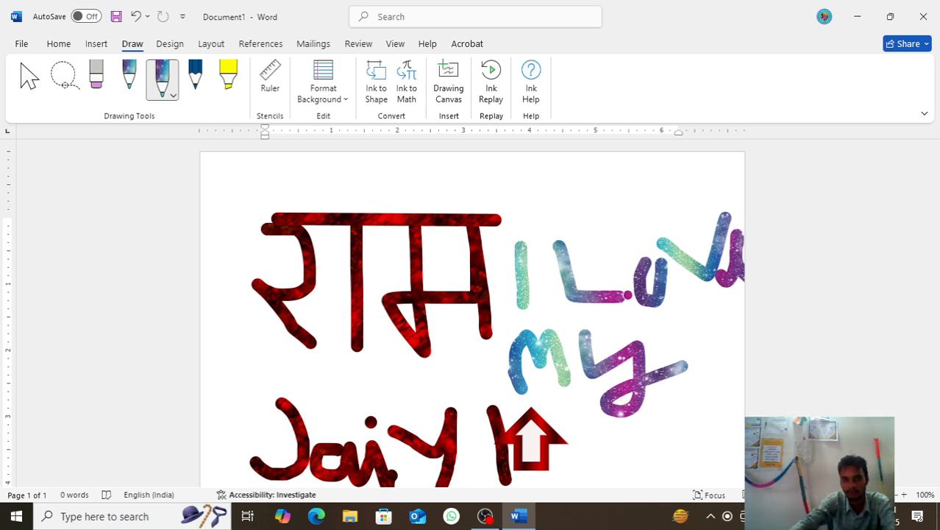
{"action": "left_click_drag", "start_coordinate": [582, 457], "coordinate": [648, 474]}
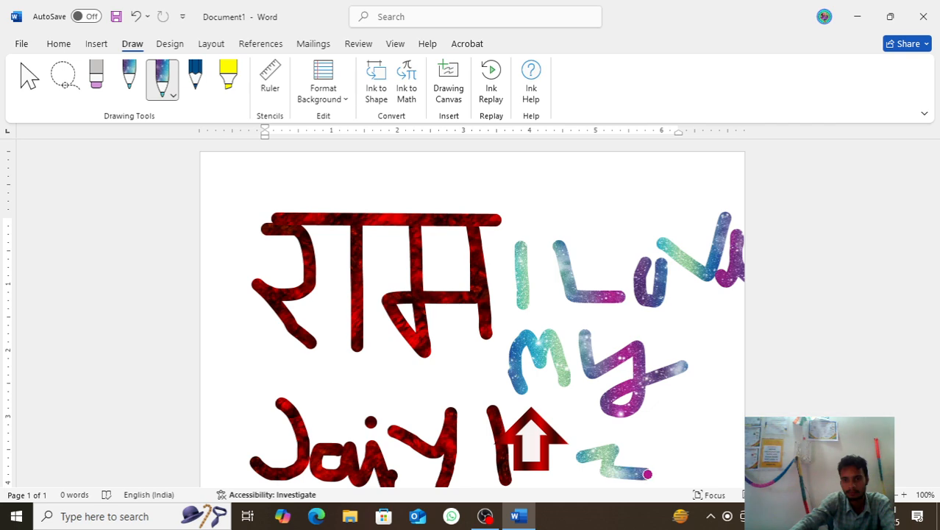
{"action": "mouse_move", "coordinate": [644, 435]}
{"action": "left_mouse_down"}
{"action": "mouse_move", "coordinate": [668, 471]}
{"action": "mouse_move", "coordinate": [690, 408]}
{"action": "mouse_move", "coordinate": [697, 450]}
{"action": "mouse_move", "coordinate": [685, 455]}
{"action": "left_mouse_up"}
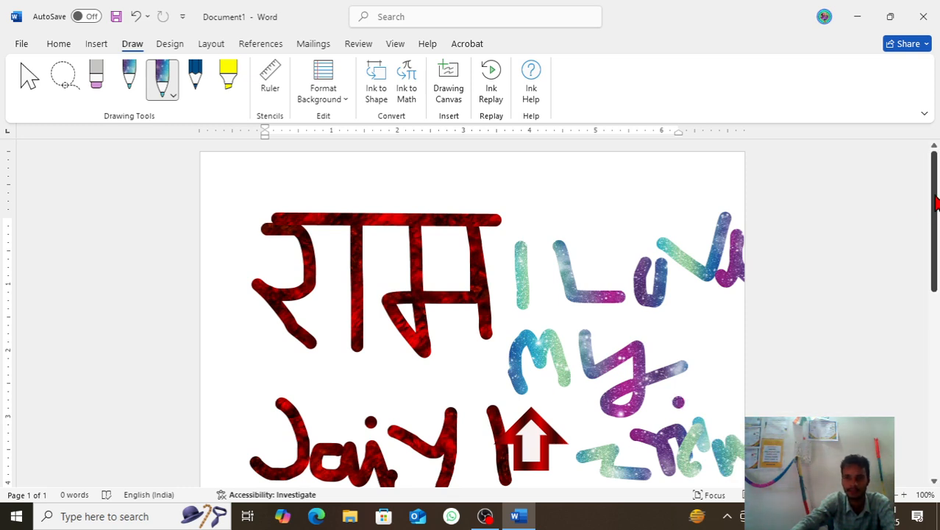
Step: Handwrite "India" with the galaxy pen in the empty area below the other writing
{"action": "left_click_drag", "start_coordinate": [932, 210], "coordinate": [935, 293]}
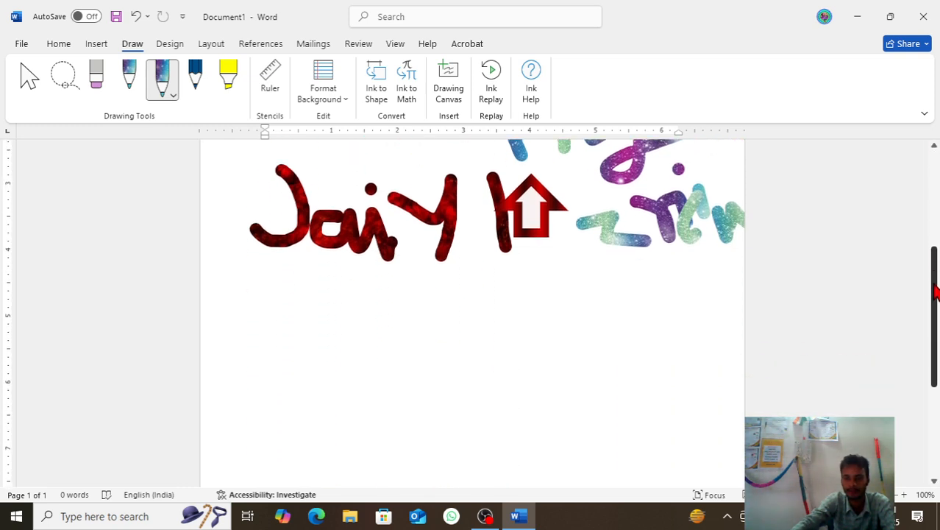
{"action": "mouse_move", "coordinate": [295, 332]}
{"action": "left_mouse_down"}
{"action": "mouse_move", "coordinate": [379, 331]}
{"action": "mouse_move", "coordinate": [328, 399]}
{"action": "mouse_move", "coordinate": [366, 396]}
{"action": "left_mouse_up"}
{"action": "mouse_move", "coordinate": [345, 352]}
{"action": "left_mouse_down"}
{"action": "mouse_move", "coordinate": [401, 371]}
{"action": "mouse_move", "coordinate": [409, 358]}
{"action": "mouse_move", "coordinate": [448, 401]}
{"action": "left_mouse_up"}
{"action": "mouse_move", "coordinate": [480, 351]}
{"action": "left_mouse_down"}
{"action": "mouse_move", "coordinate": [468, 386]}
{"action": "mouse_move", "coordinate": [492, 401]}
{"action": "mouse_move", "coordinate": [586, 373]}
{"action": "left_mouse_up"}
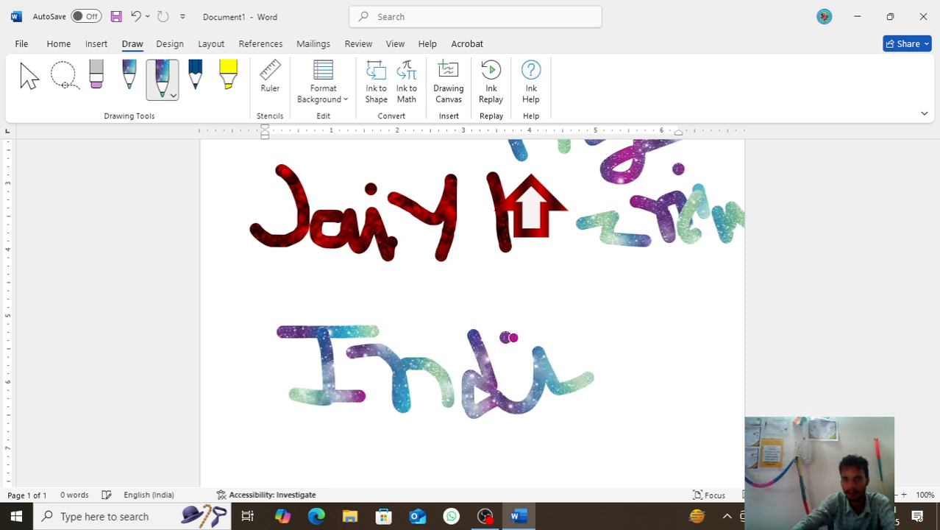
{"action": "mouse_move", "coordinate": [625, 335]}
{"action": "left_mouse_down"}
{"action": "mouse_move", "coordinate": [605, 382]}
{"action": "mouse_move", "coordinate": [629, 337]}
{"action": "mouse_move", "coordinate": [692, 363]}
{"action": "left_mouse_up"}
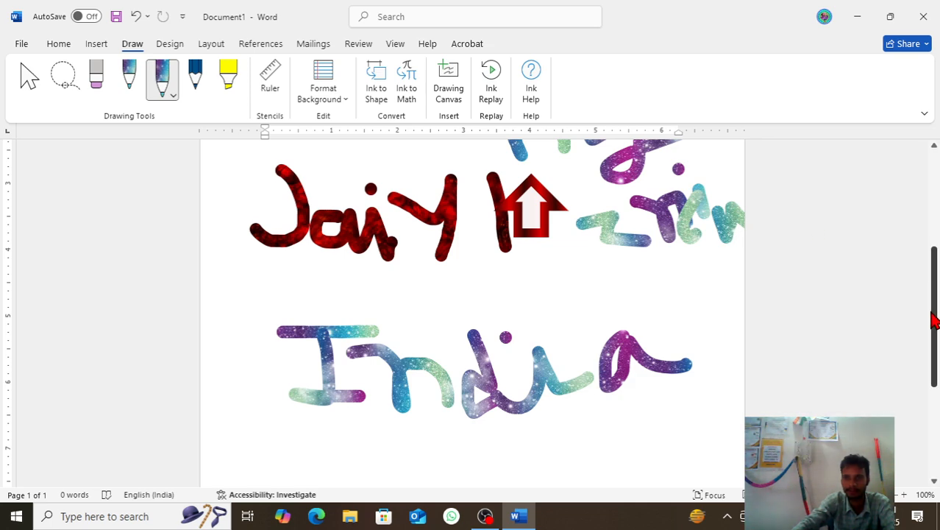
Step: Play back the creation of the handwritten strokes with Ink Replay, check the lower part of the page, and replay them again
{"action": "left_click_drag", "start_coordinate": [934, 340], "coordinate": [927, 254]}
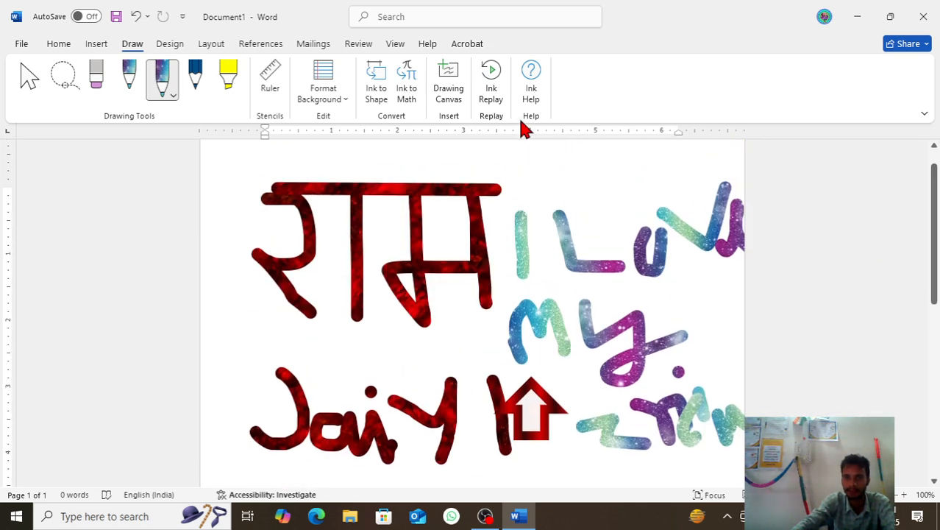
{"action": "left_click", "coordinate": [495, 93]}
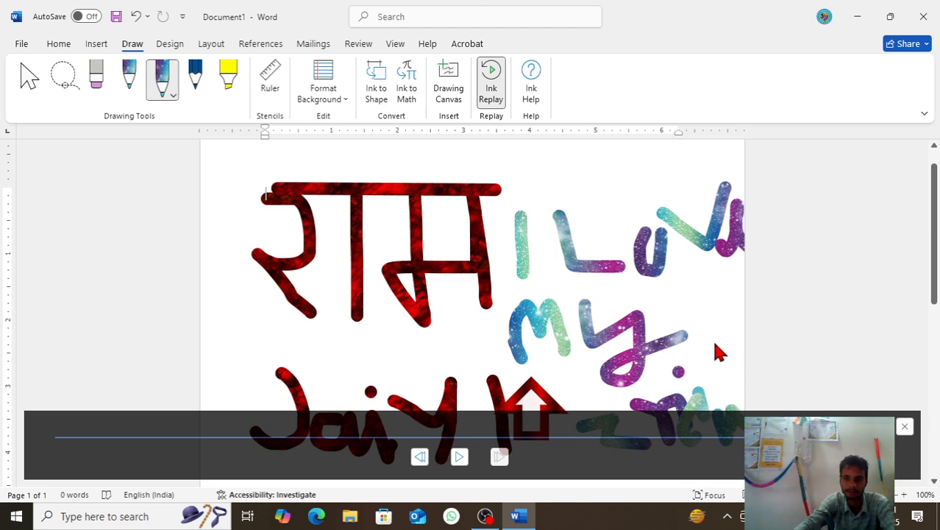
{"action": "scroll", "coordinate": [669, 327], "scroll_direction": "down", "scroll_amount": 2}
{"action": "scroll", "coordinate": [655, 322], "scroll_direction": "down", "scroll_amount": 2}
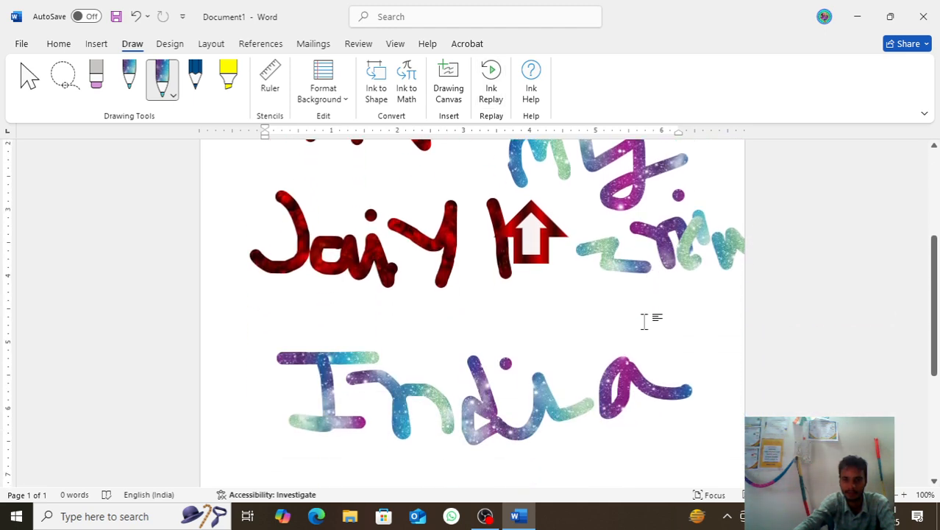
{"action": "scroll", "coordinate": [645, 321], "scroll_direction": "up", "scroll_amount": 4}
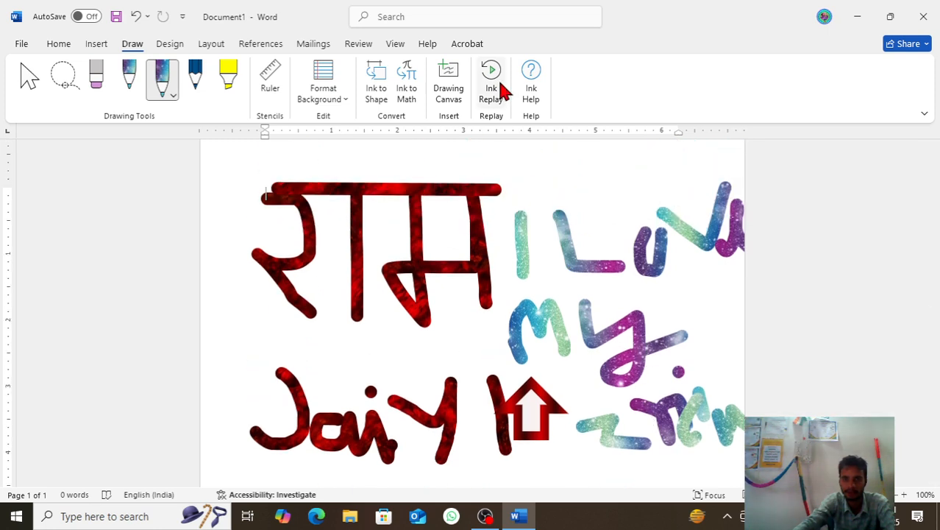
{"action": "left_click", "coordinate": [500, 96]}
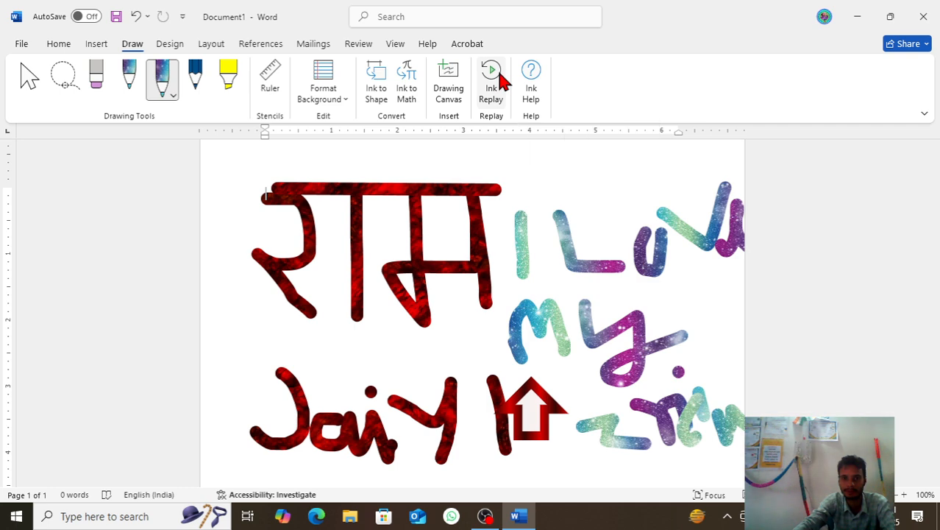
Step: Open the Ink Help information for the drawing tools
{"action": "left_click", "coordinate": [531, 72]}
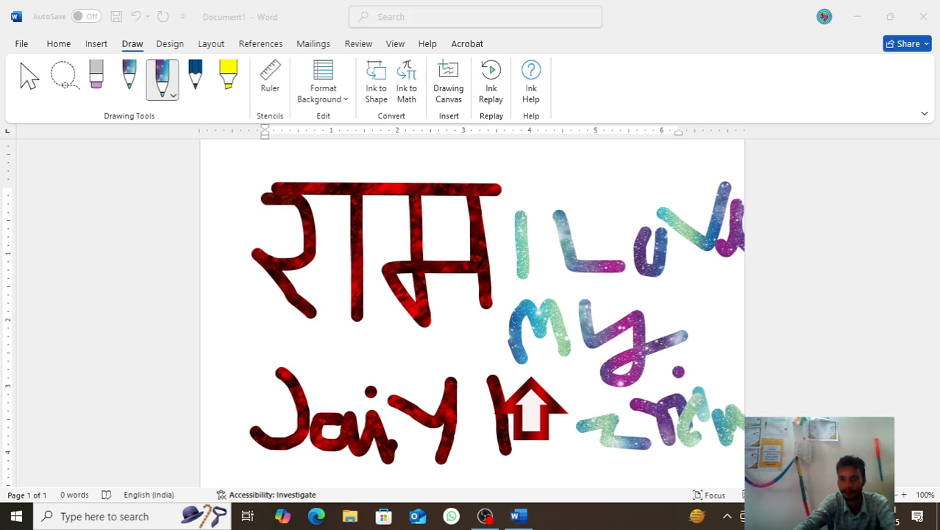
{"action": "left_click", "coordinate": [771, 122]}
{"action": "left_click", "coordinate": [777, 159]}
{"action": "left_click", "coordinate": [581, 172]}
{"action": "left_click", "coordinate": [532, 87]}
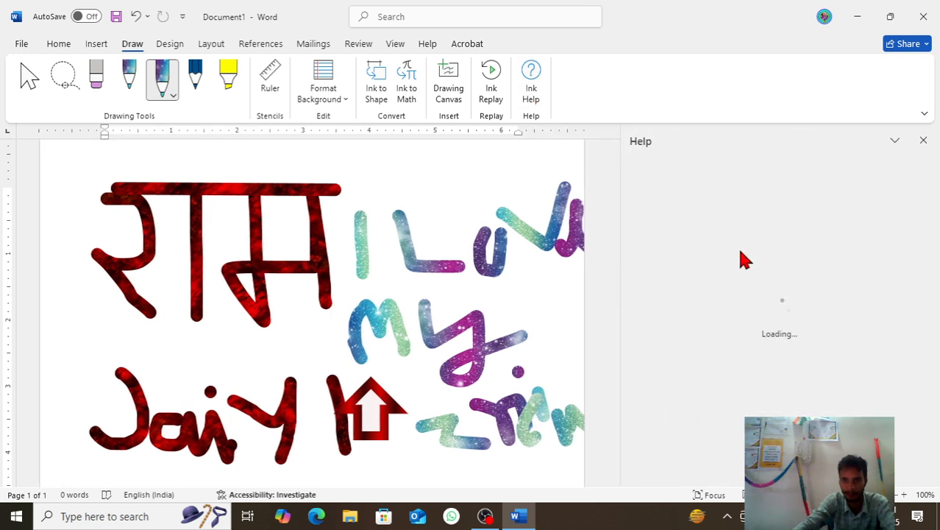